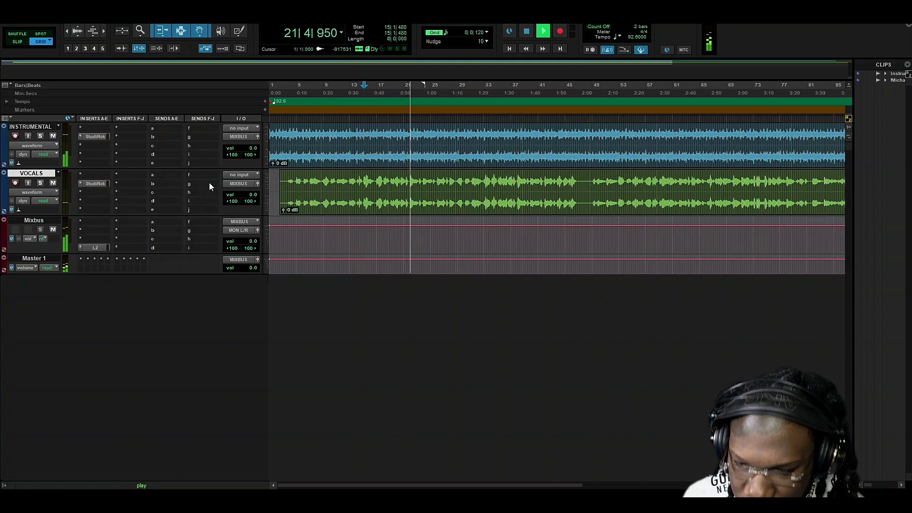
Step: Play the vocal with the instrumental from around bar 5 and around bar 33 to judge what it needs
click(296, 93)
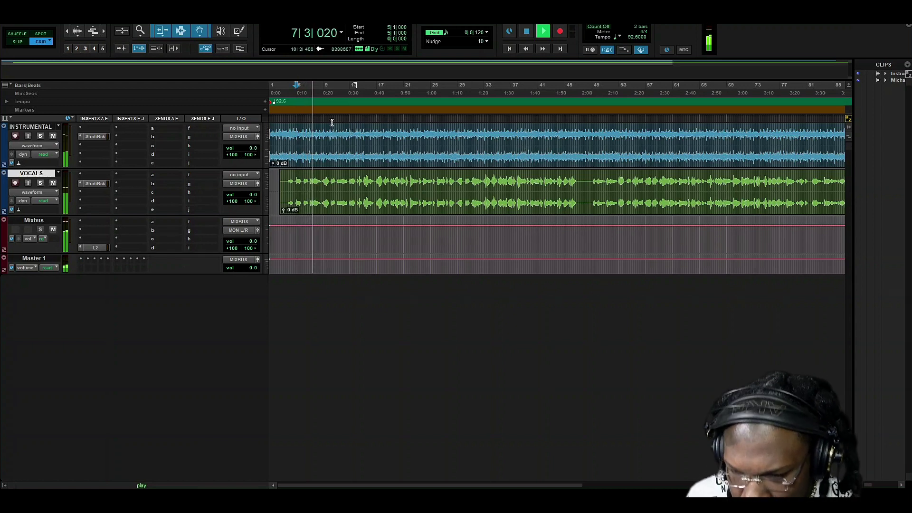
click(488, 88)
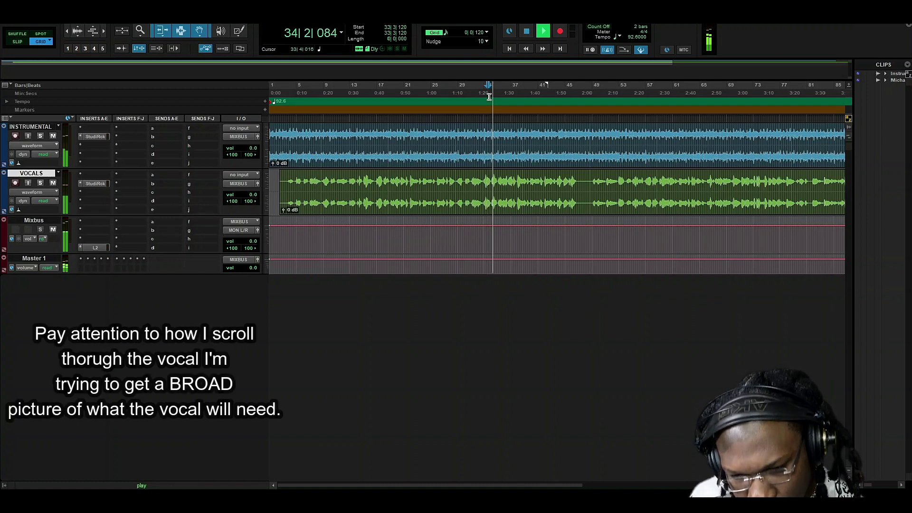
key(space)
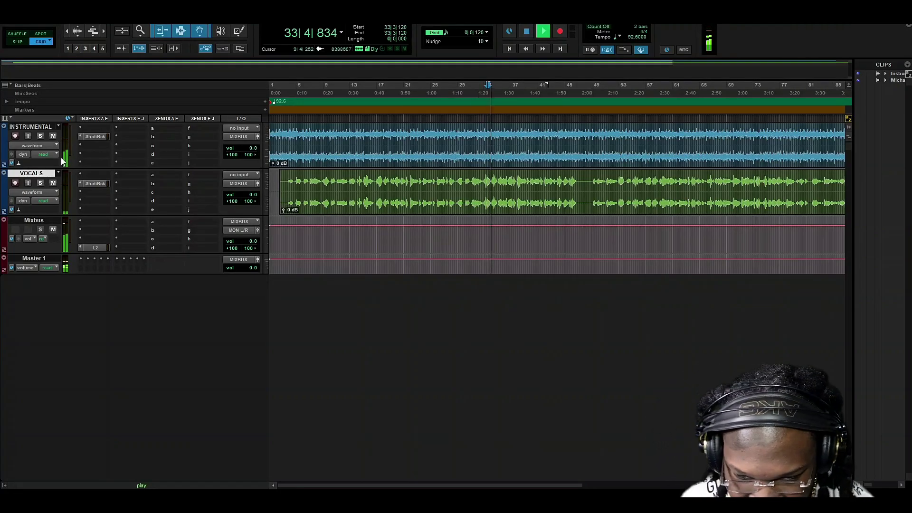
Step: Add a DeEsser to the second slot of the VOCALS track's StudioRack and load its Male Ess preset
click(91, 183)
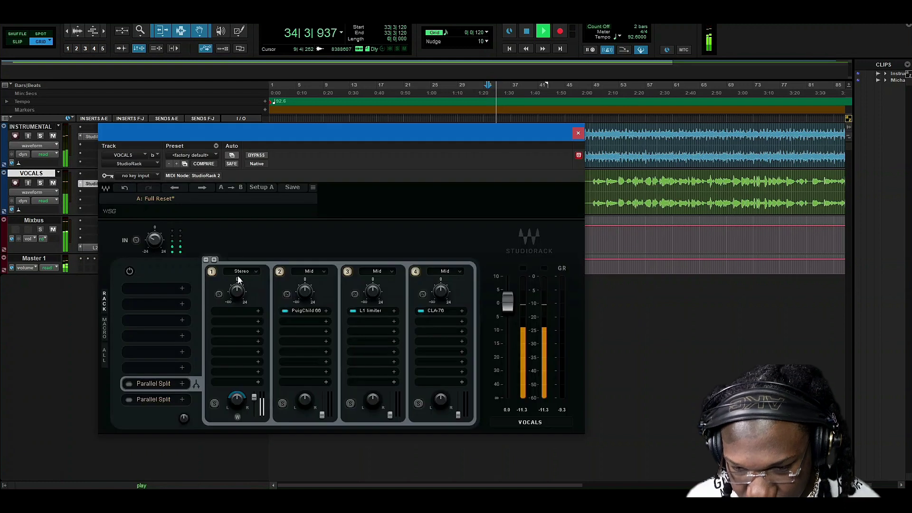
click(173, 303)
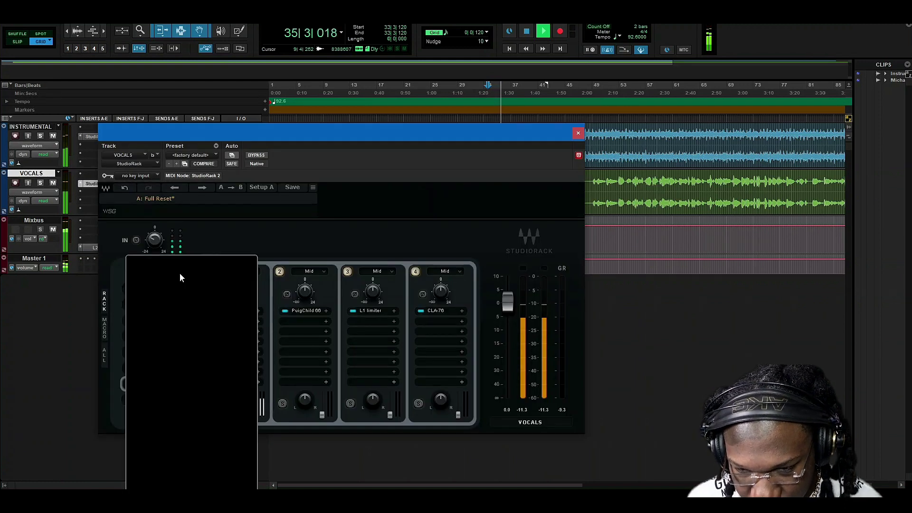
text(dee)
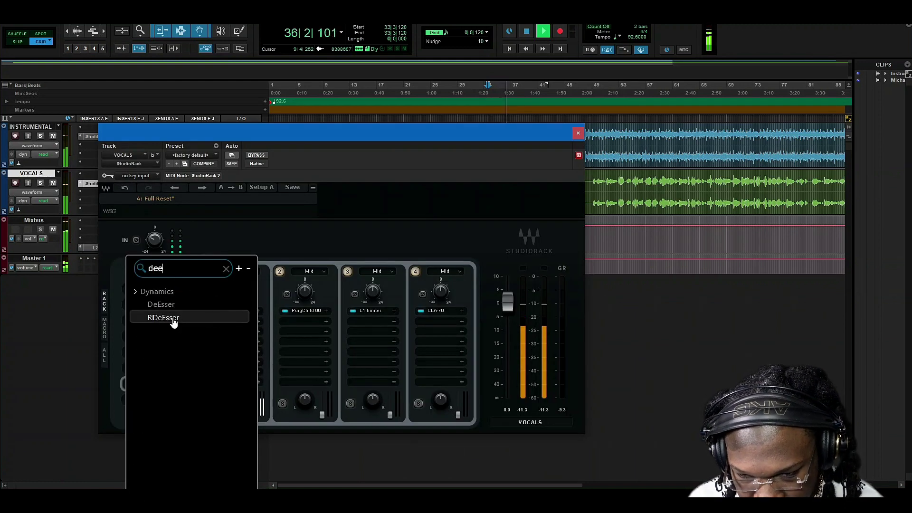
click(161, 304)
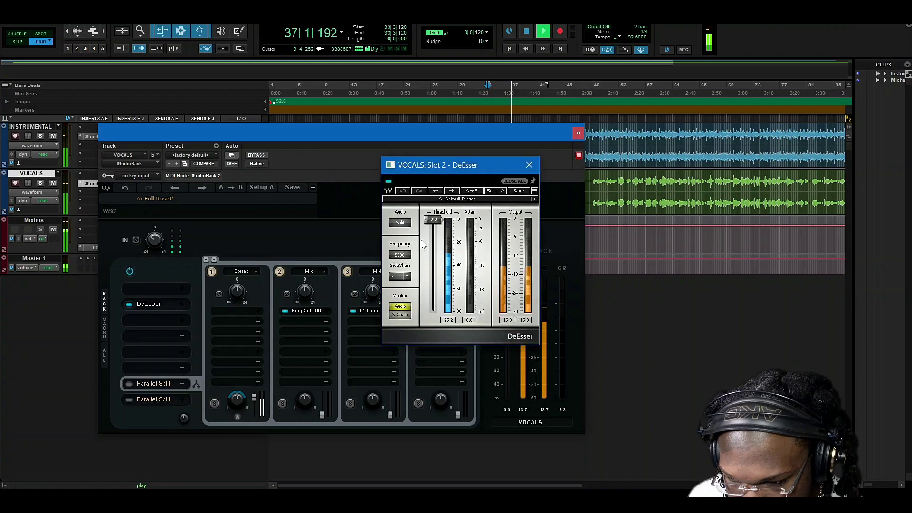
click(471, 199)
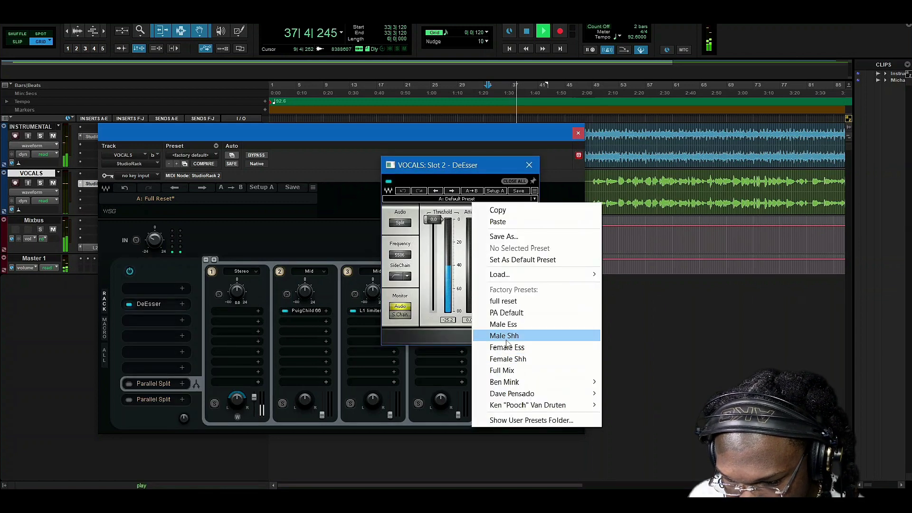
click(504, 325)
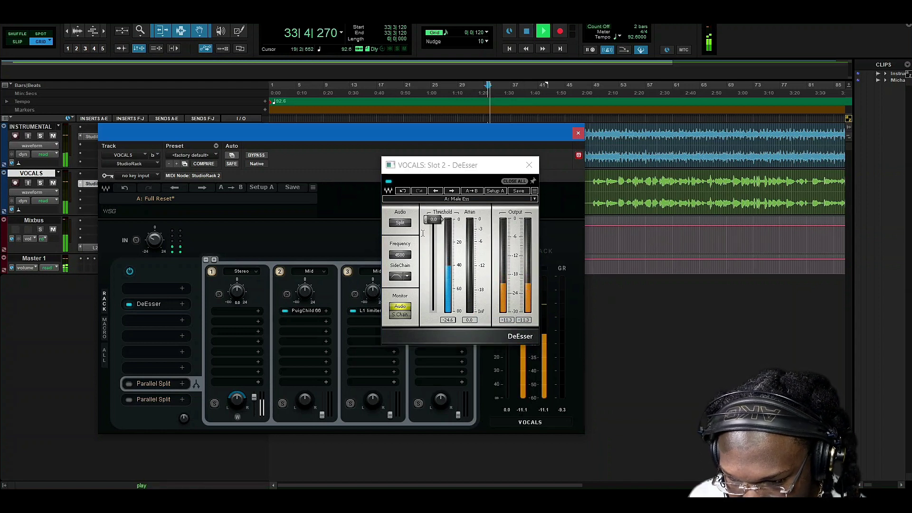
Step: Lower the DeEsser threshold to about -38 while playing the vocal, and move the rack window aside
drag(435, 219, 437, 268)
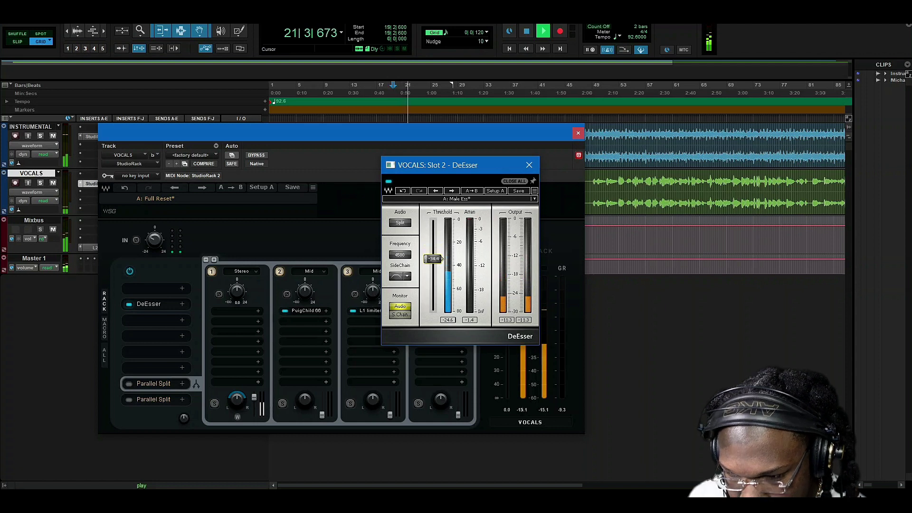
drag(442, 259, 442, 260)
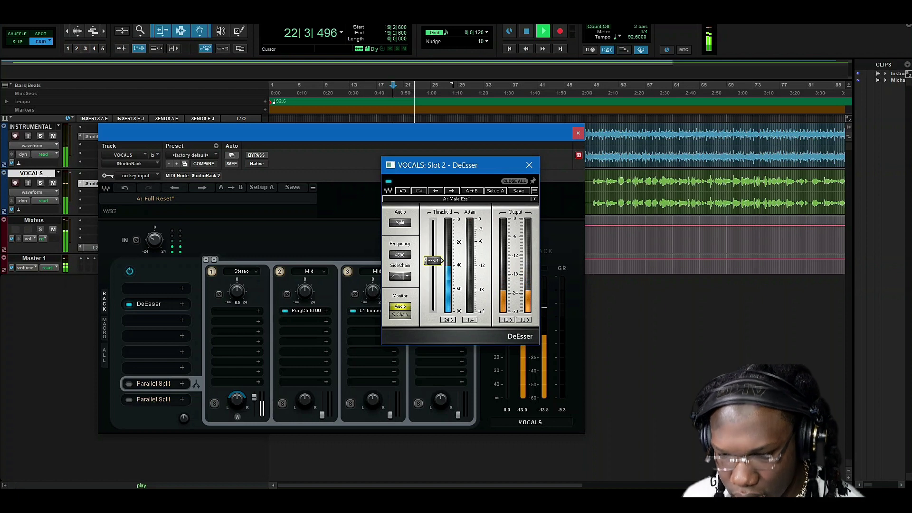
click(346, 89)
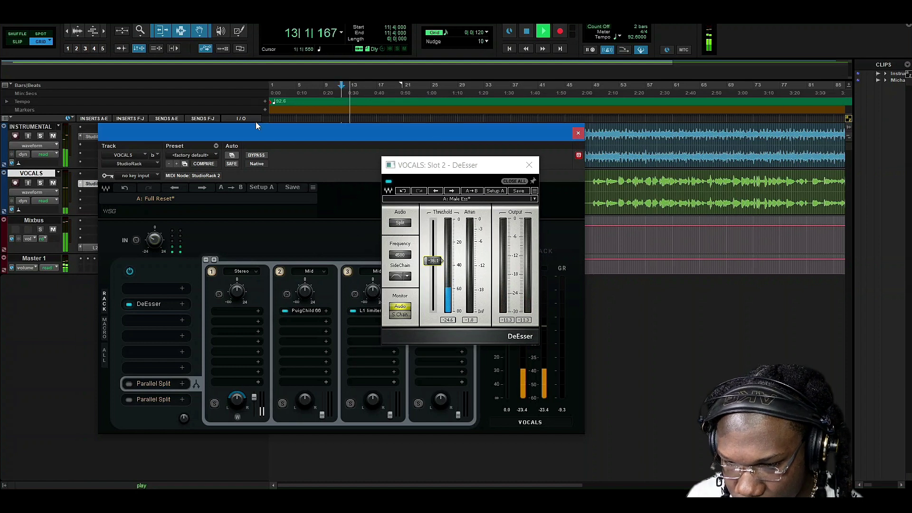
drag(261, 132, 594, 145)
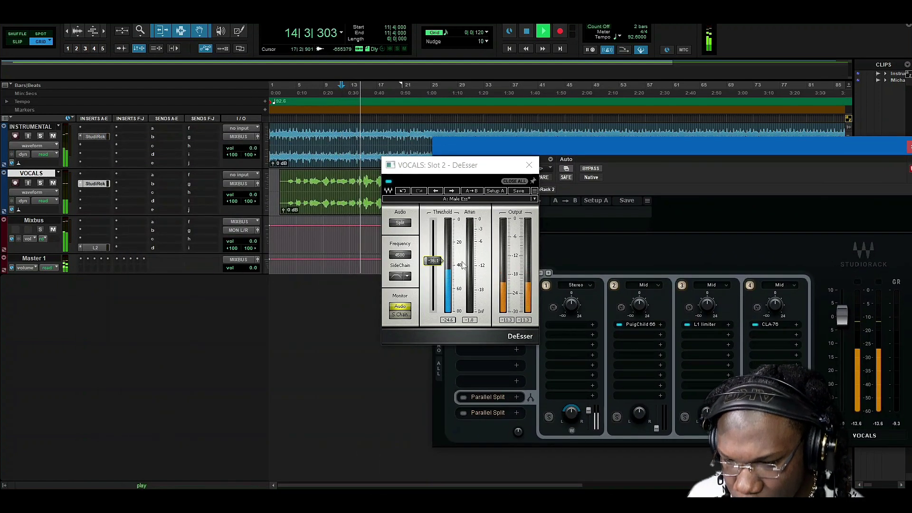
drag(441, 265, 442, 263)
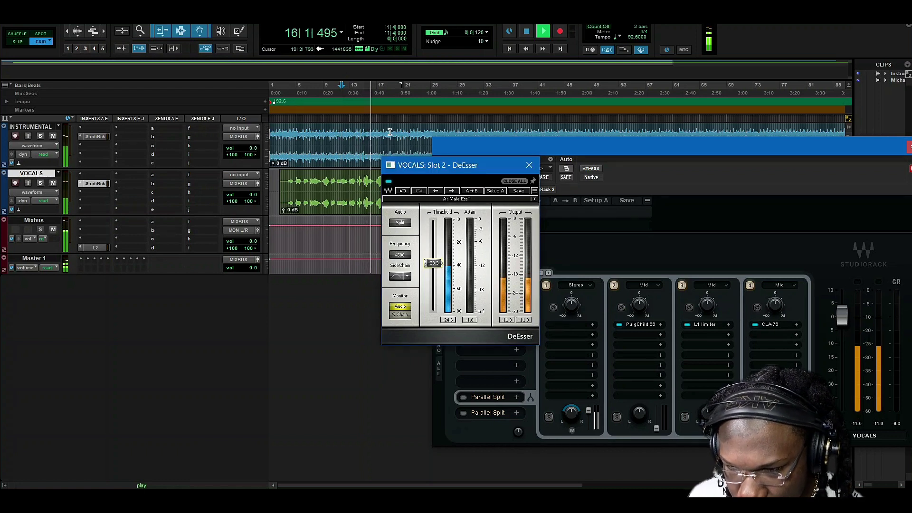
Step: Audition the de-essed vocal at several points of the song, then close the DeEsser window
click(412, 91)
click(567, 90)
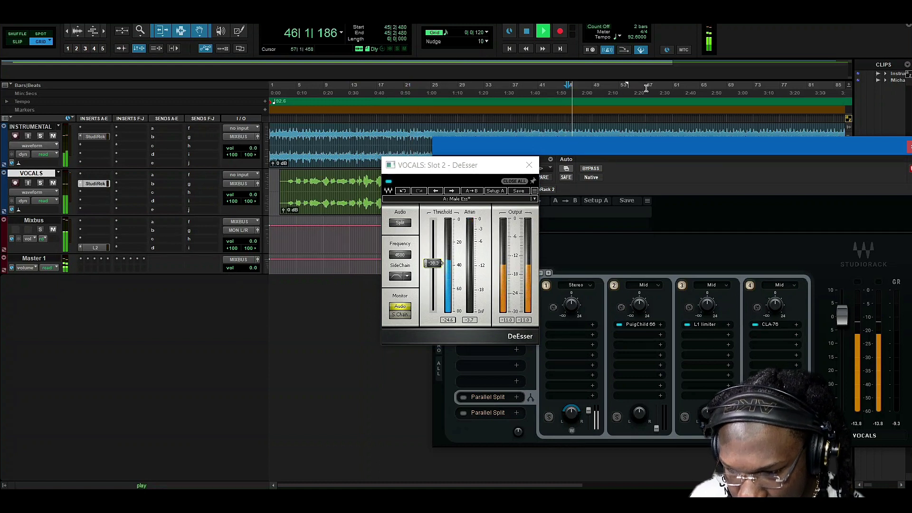
click(656, 93)
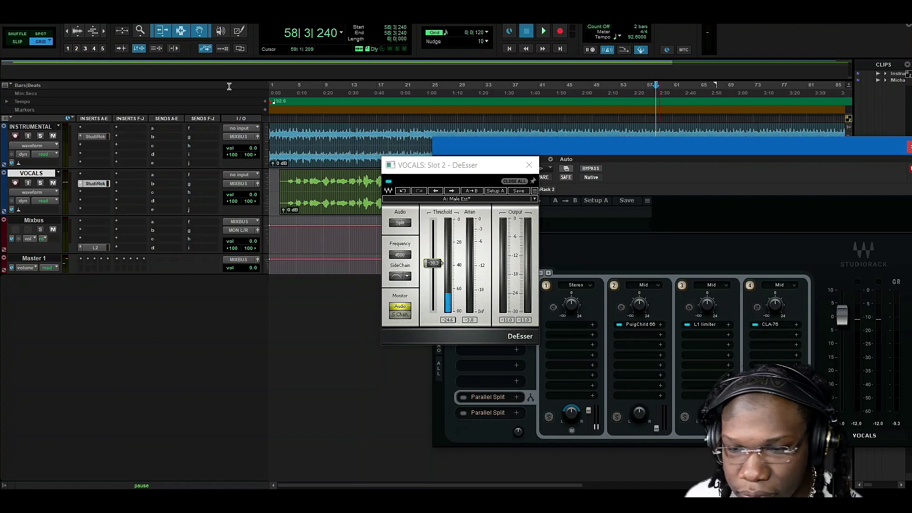
click(340, 91)
key(space)
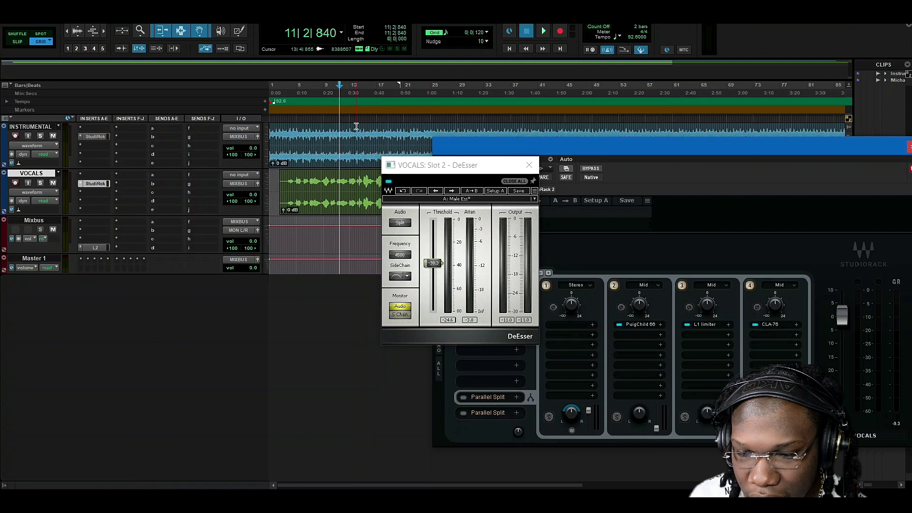
key(space)
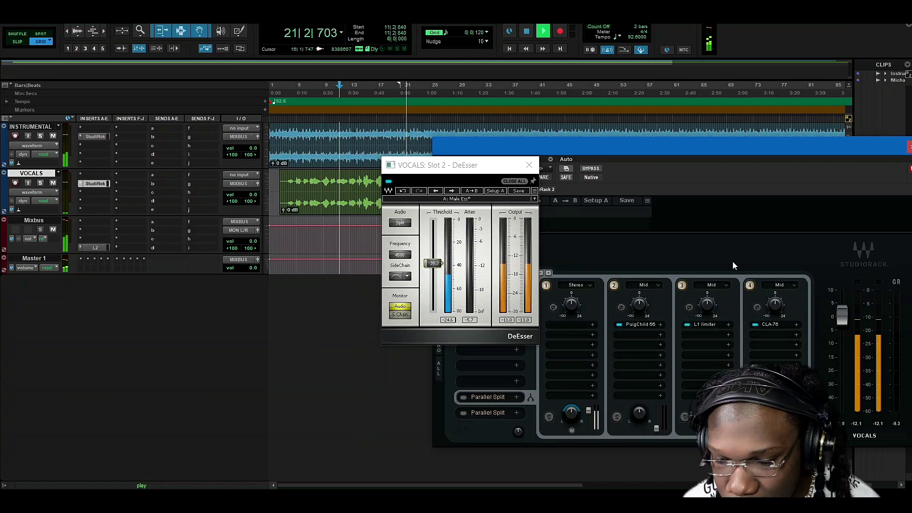
key(space)
click(529, 165)
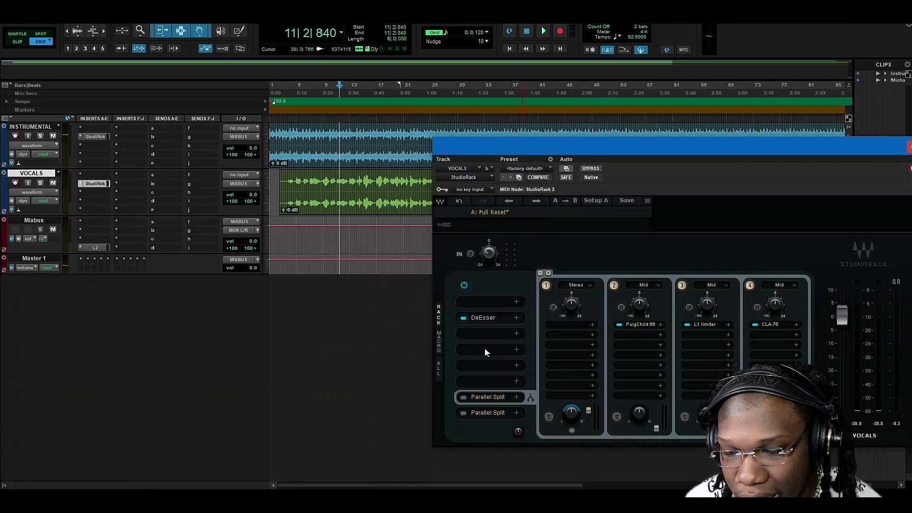
Step: Add the C4 multiband processor to the rack's third slot, start playback and move its window clear of the rack
click(479, 334)
text(c4)
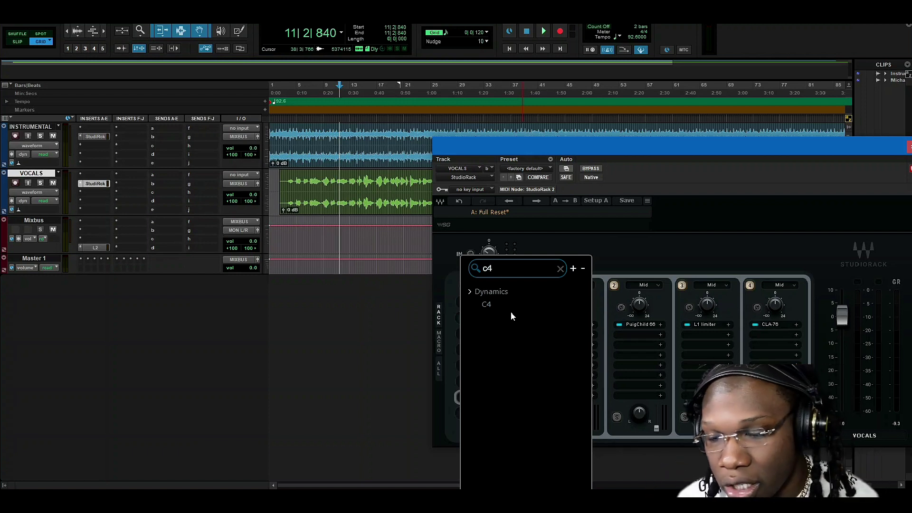
click(492, 305)
key(space)
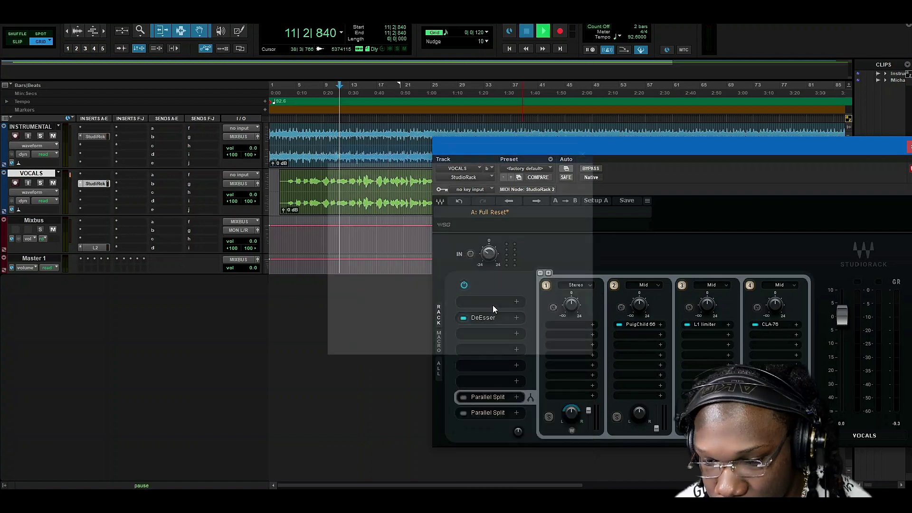
drag(426, 146, 320, 118)
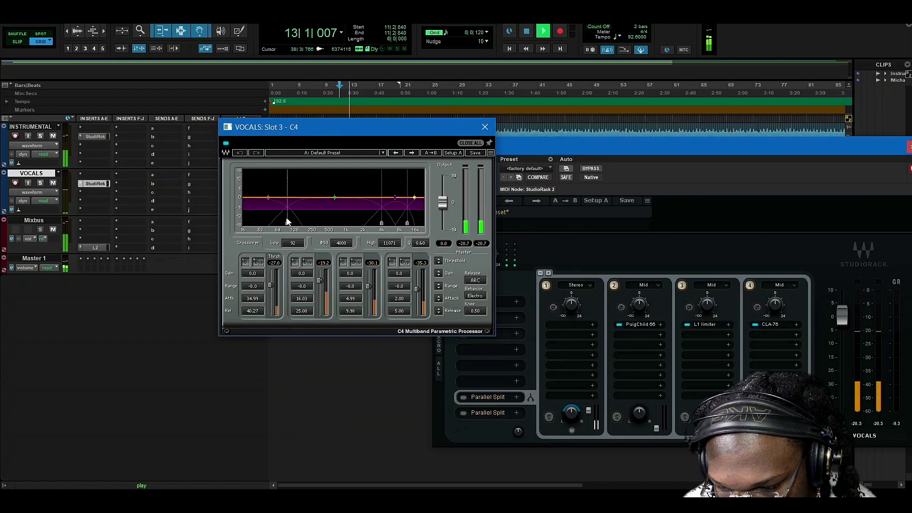
Step: Set the C4 low and mid crossovers to 141 and 1806, and the second and third band thresholds to -23.3 and -37.3
mouse_move(288, 217)
mouse_down()
mouse_move(276, 218)
mouse_move(309, 218)
mouse_move(298, 218)
mouse_up()
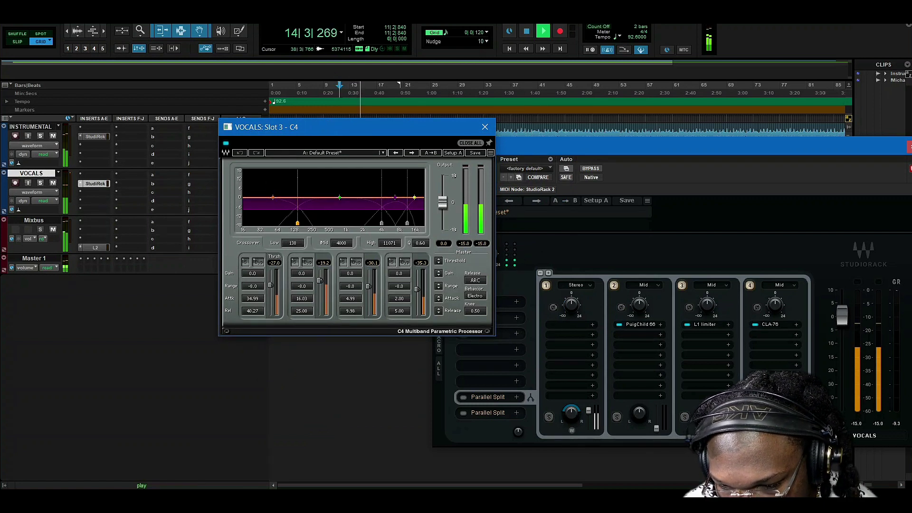
drag(383, 226, 362, 223)
drag(369, 286, 369, 290)
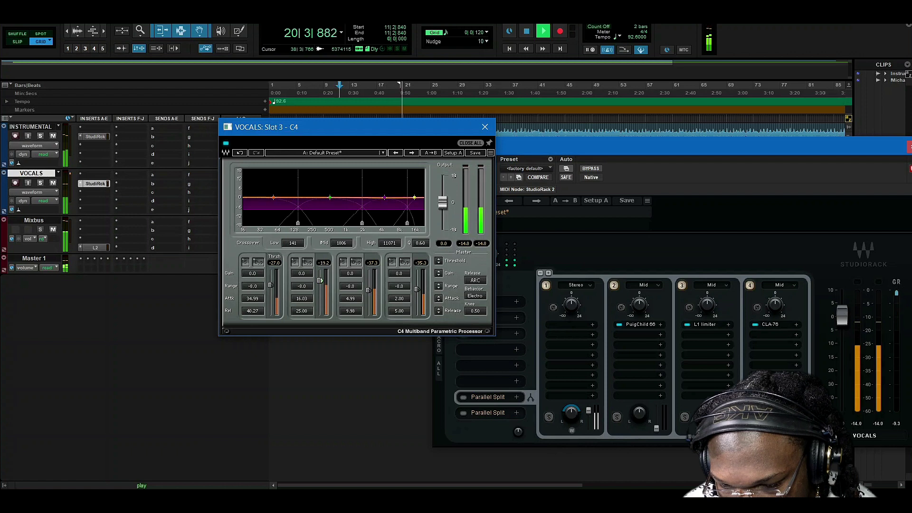
drag(321, 280, 321, 284)
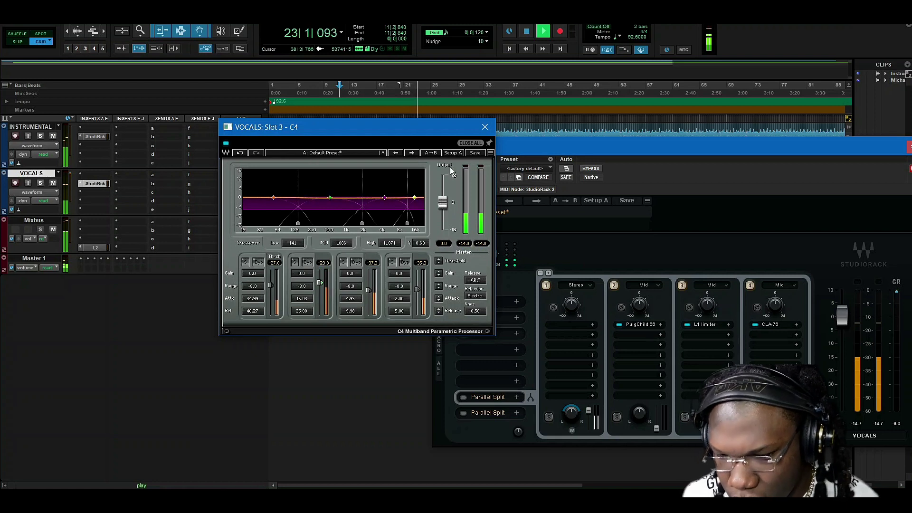
drag(398, 127, 319, 136)
Step: Compare the vocal from bar 33 with the whole StudioRack chain bypassed and enabled, leaving the chain enabled
click(463, 286)
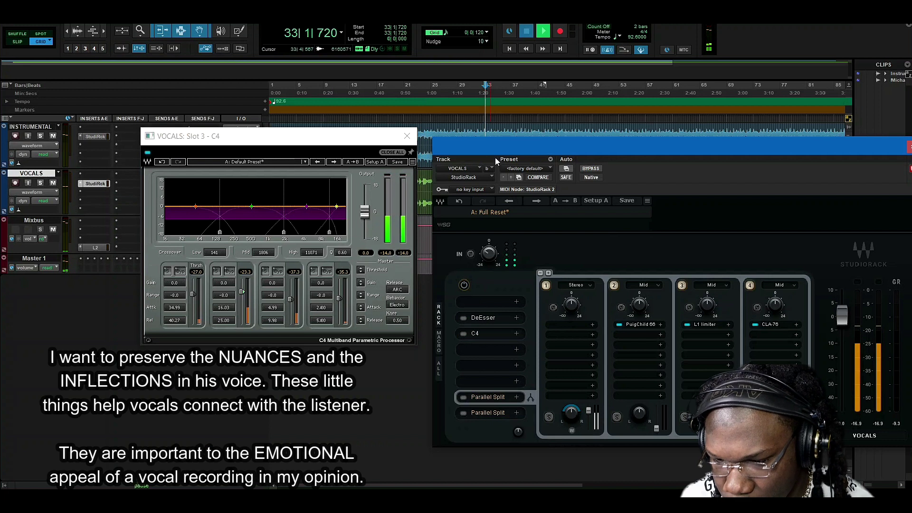
key(space)
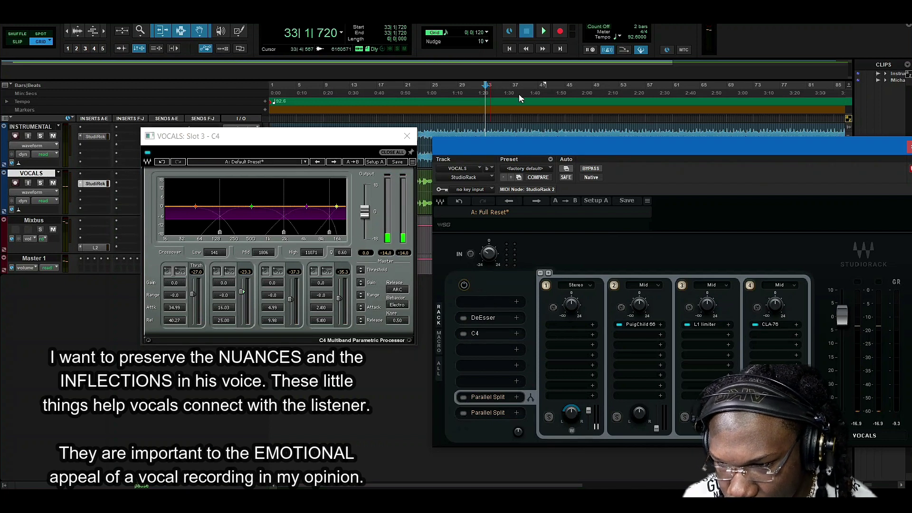
key(space)
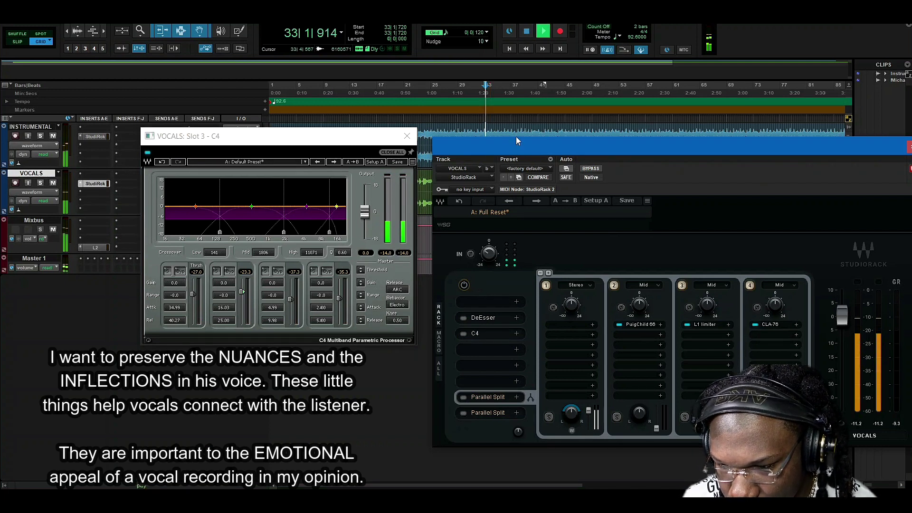
drag(516, 139, 488, 141)
click(436, 287)
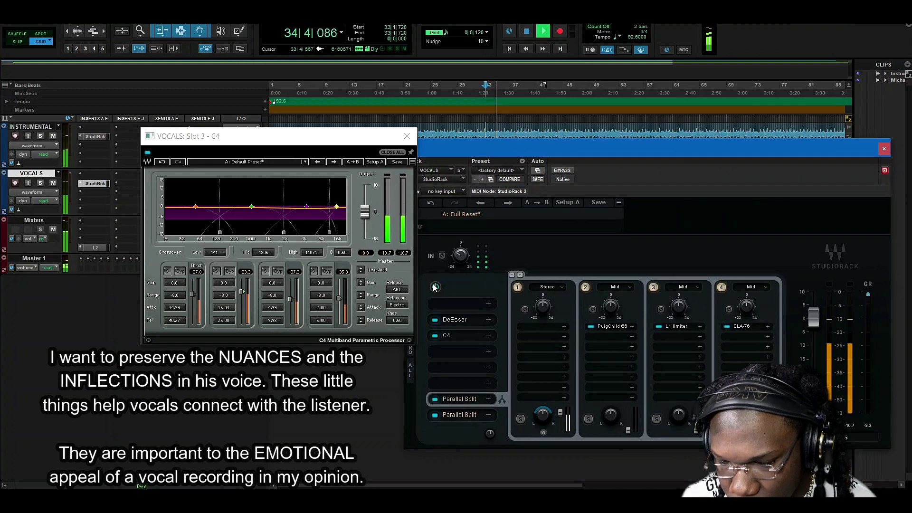
click(436, 287)
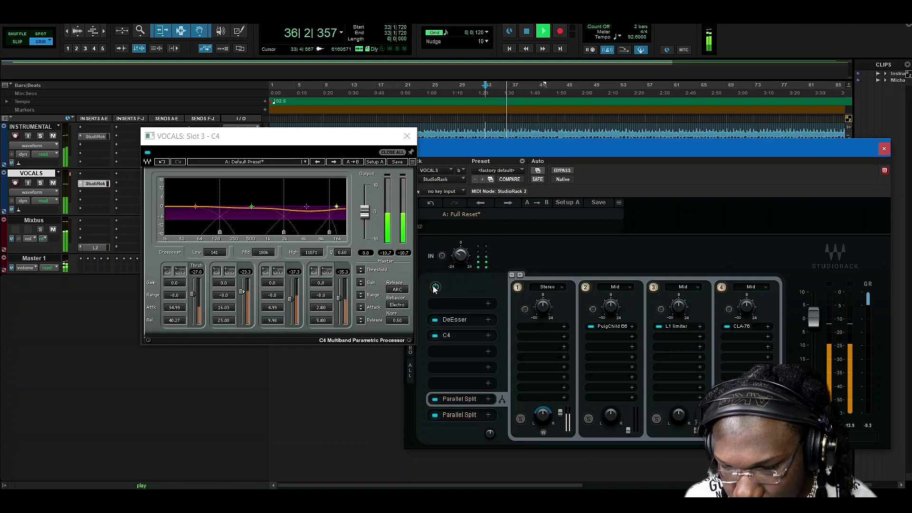
click(435, 286)
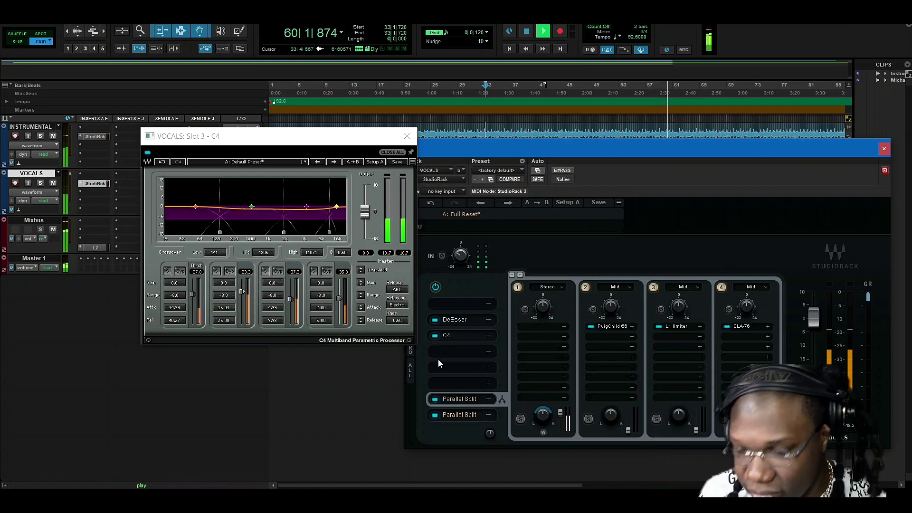
Step: Add the J37 tape plugin from the Harmonic category to the rack's fourth slot and reposition its window
click(435, 321)
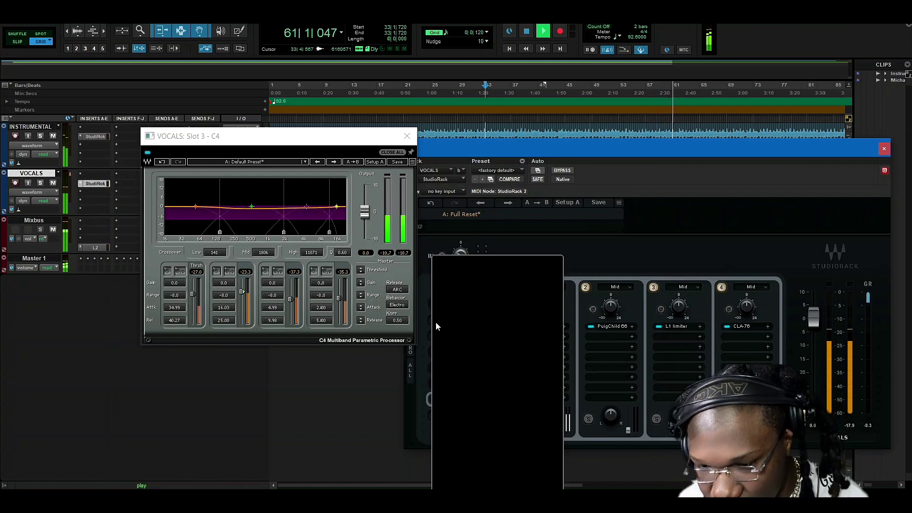
text(j37)
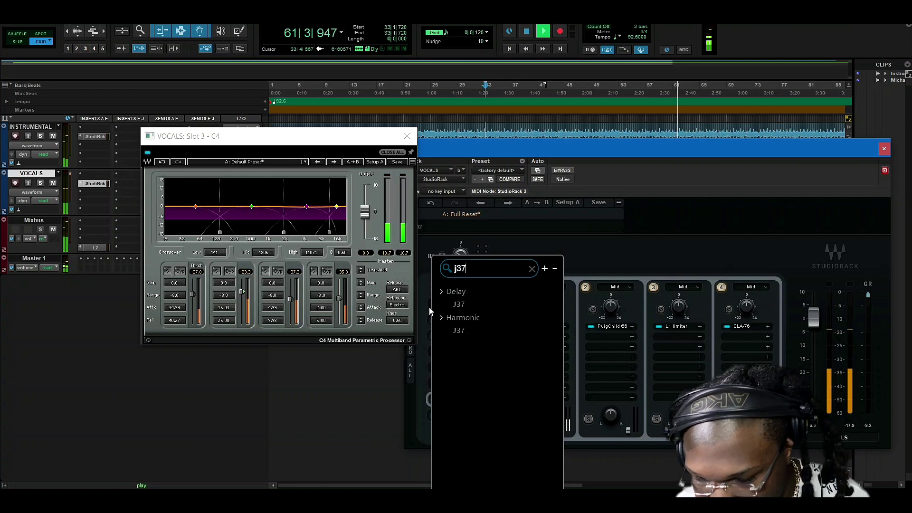
click(489, 331)
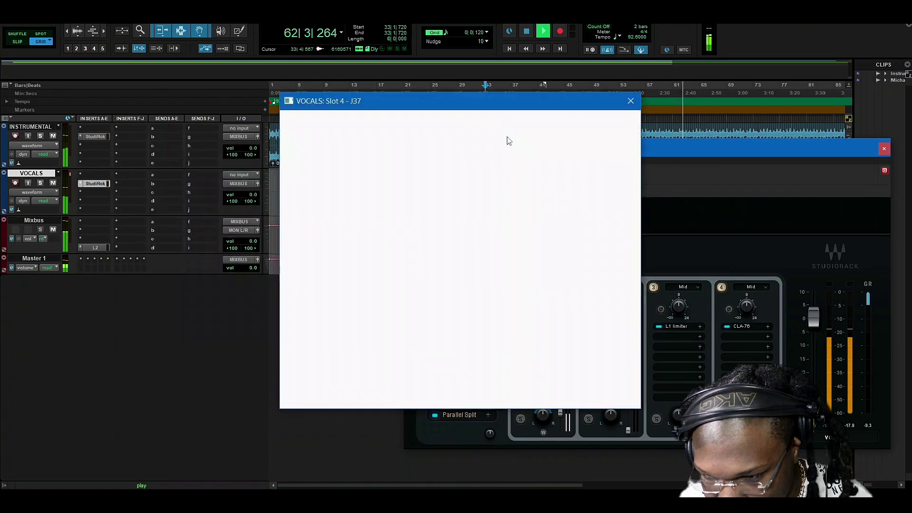
drag(490, 101, 401, 92)
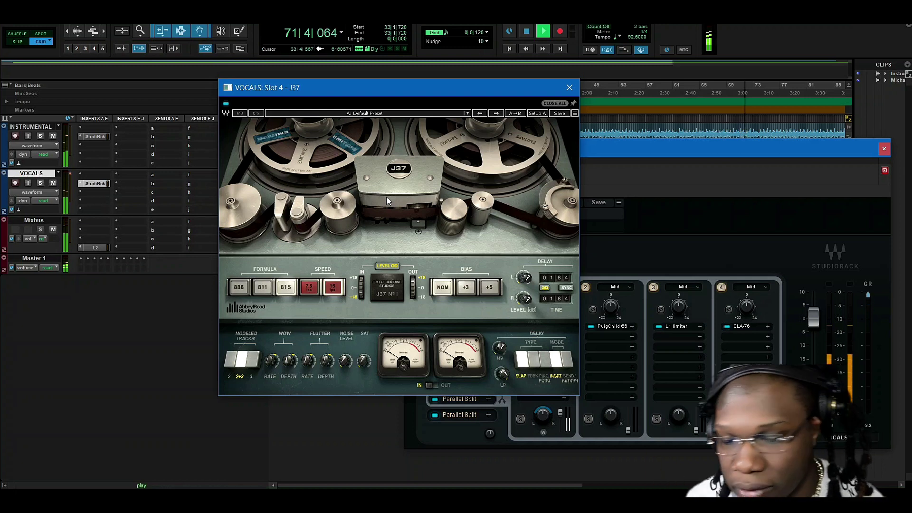
Step: Try the J37's 7.5 ips tape speed, move its window off the timeline and restart playback from bar 9
key(space)
click(315, 287)
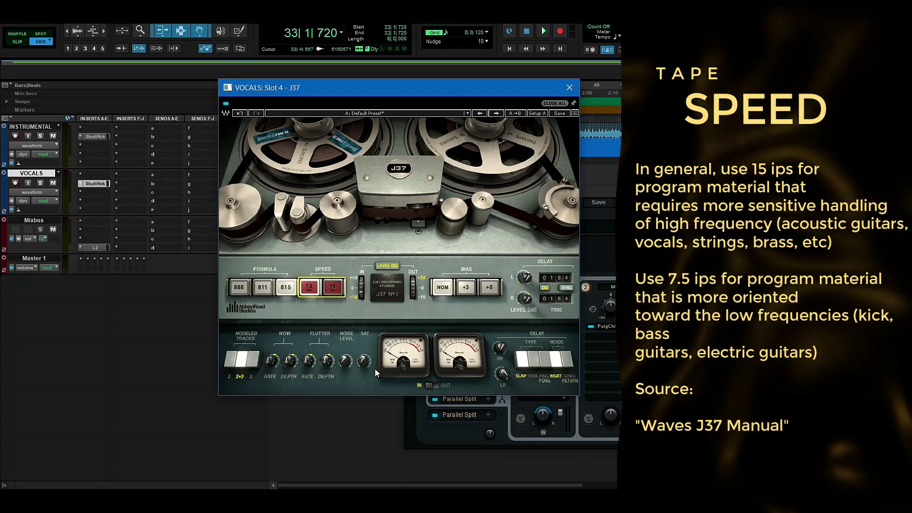
key(space)
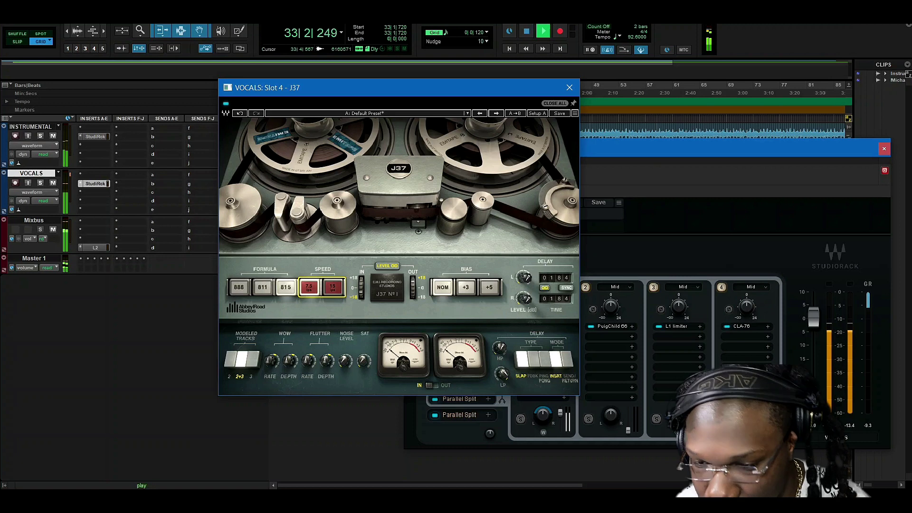
drag(347, 85, 435, 198)
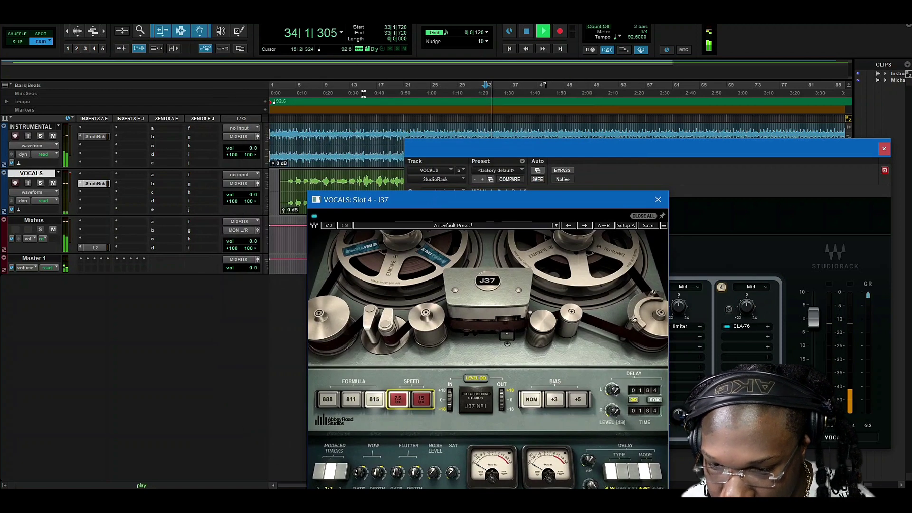
key(space)
click(325, 90)
key(space)
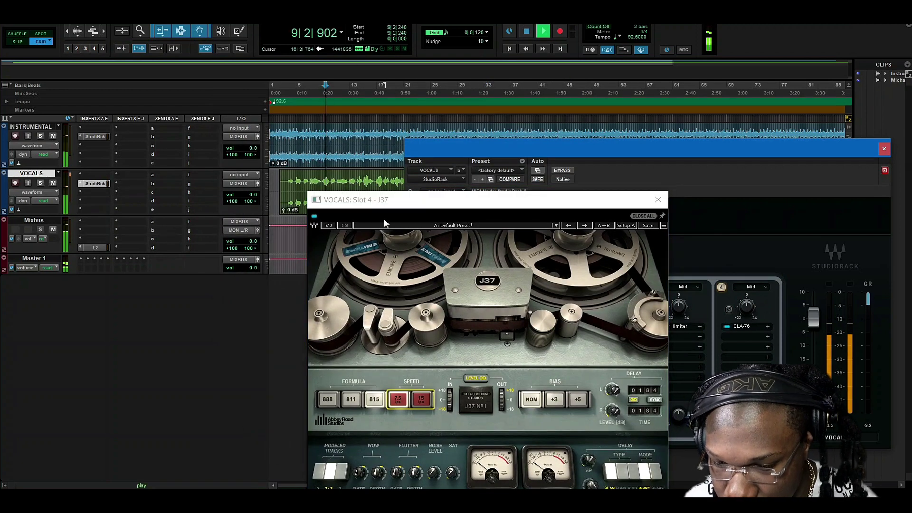
Step: Audition the J37's 15 and 7.5 ips speeds and its tape formulas, and raise the delay HP filter slightly
drag(427, 200, 300, 85)
click(292, 285)
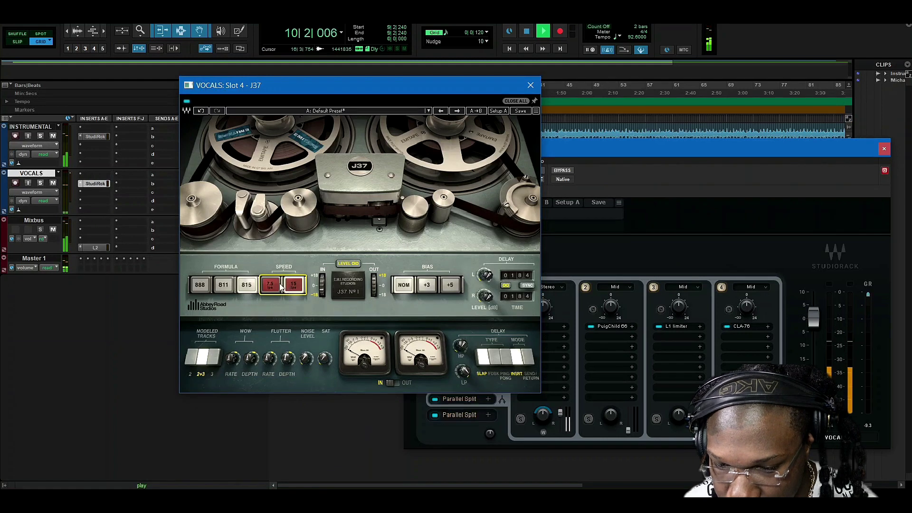
click(270, 285)
click(247, 285)
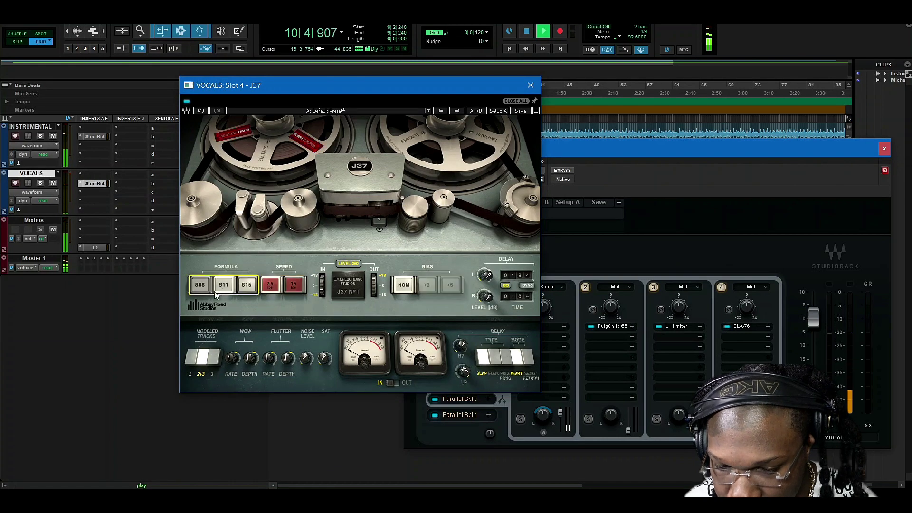
click(206, 287)
mouse_move(460, 346)
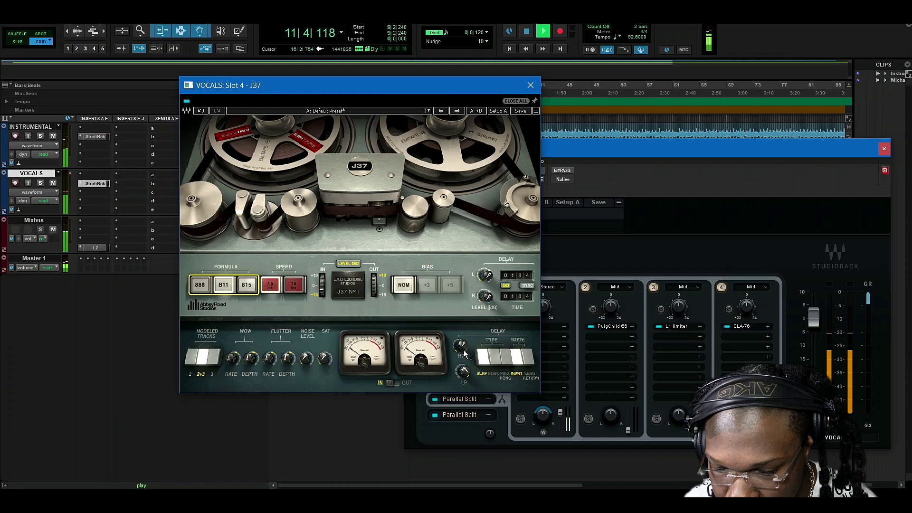
drag(460, 346, 460, 341)
Step: Compare the vocal with the J37 and the whole StudioRack chain each bypassed and enabled, leaving both enabled
click(186, 101)
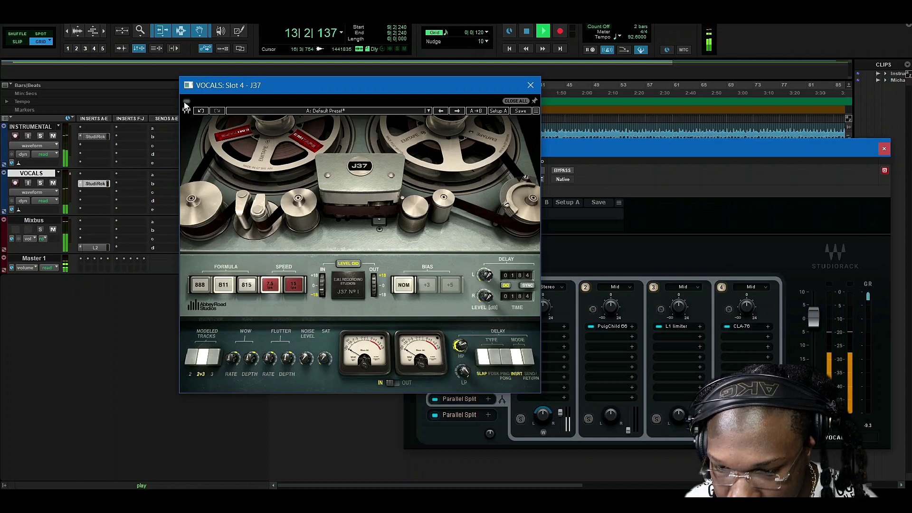
drag(186, 104, 165, 102)
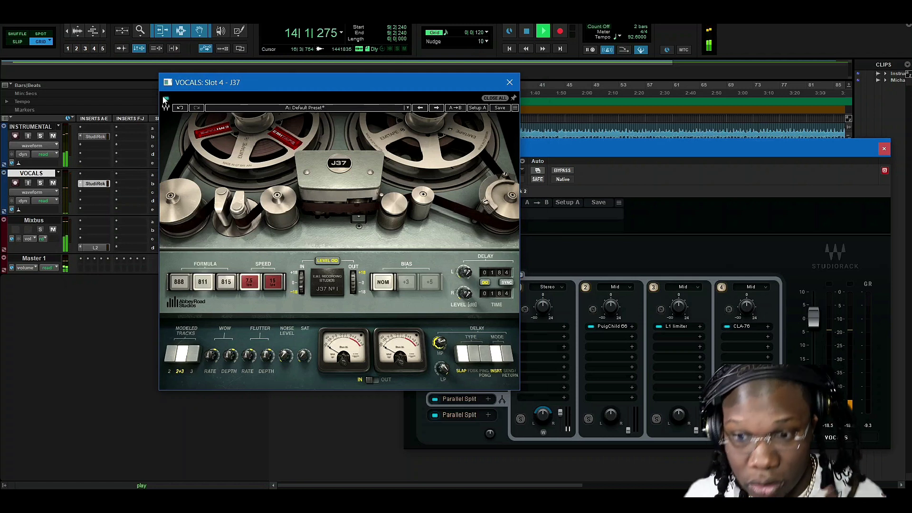
drag(630, 147, 269, 80)
click(69, 219)
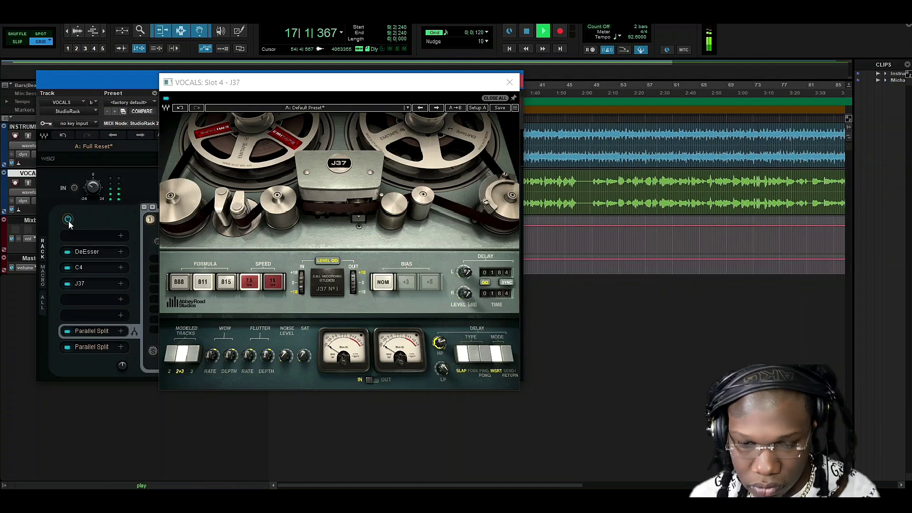
click(68, 219)
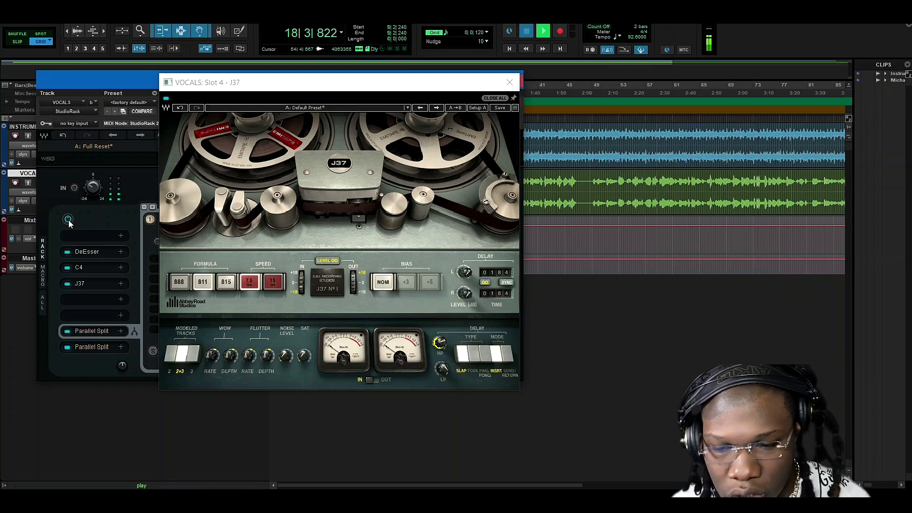
Step: Replay from bar 9, raise the PuigChild 660 split's level fader to about midway, and check the PuigChild's settings
key(space)
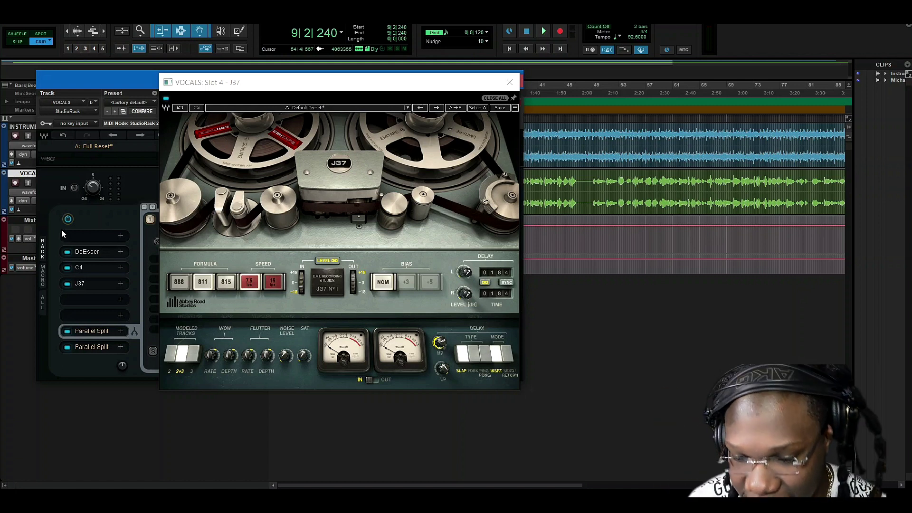
key(space)
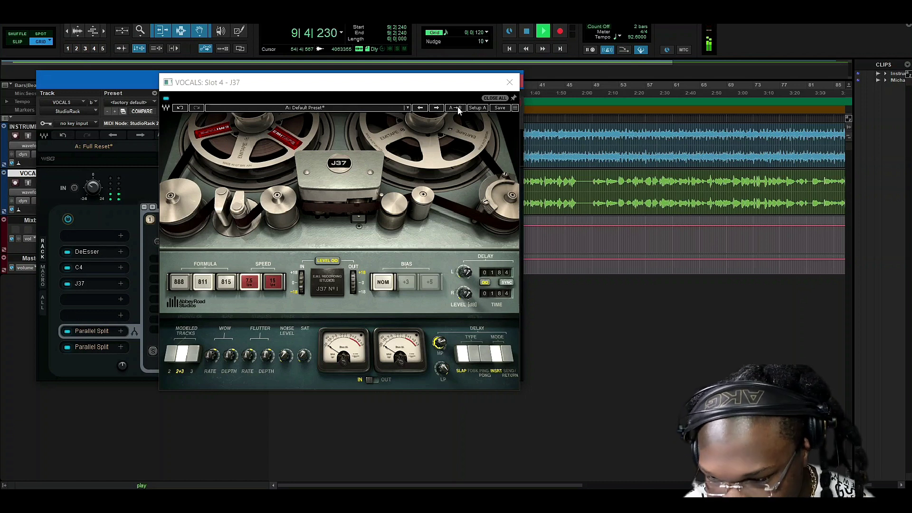
click(510, 83)
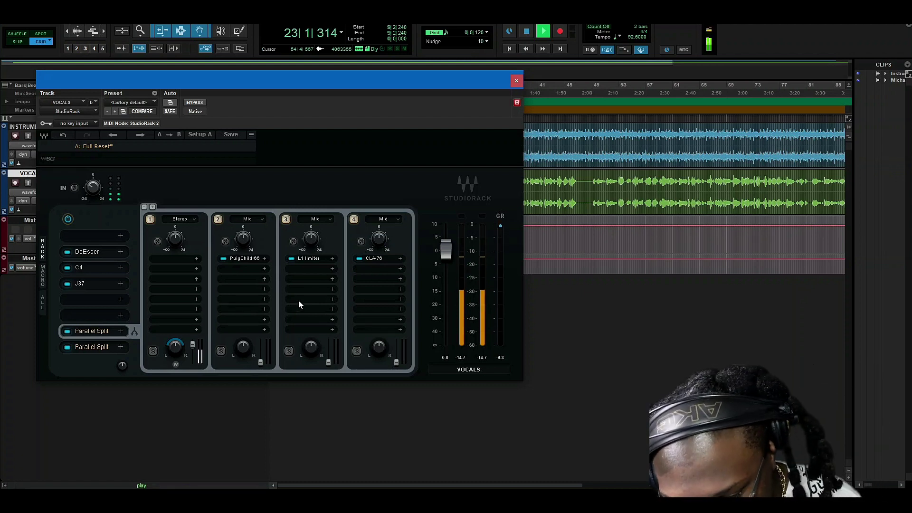
mouse_move(260, 363)
mouse_down()
mouse_move(260, 343)
mouse_move(260, 352)
mouse_up()
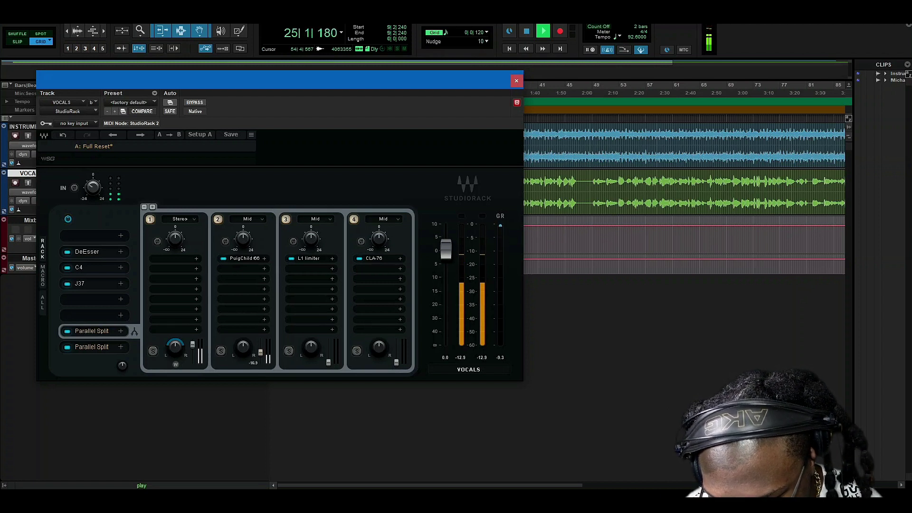
click(243, 259)
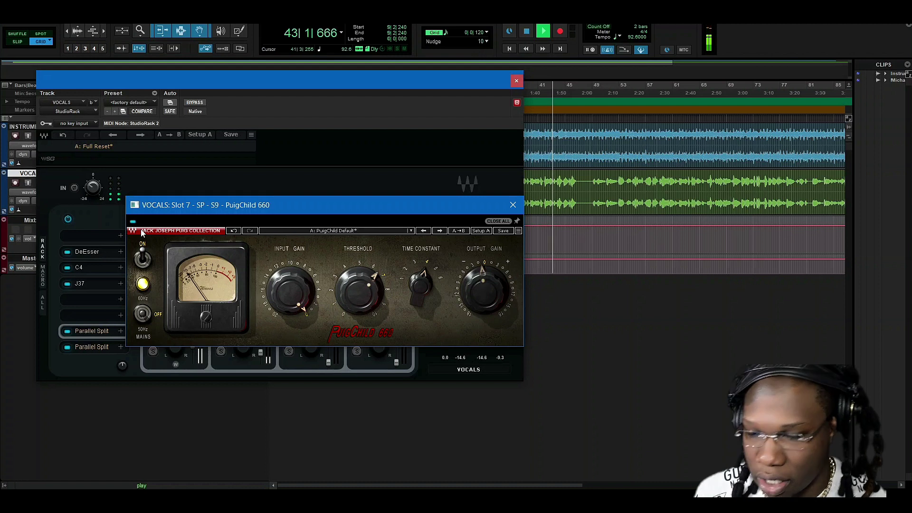
click(514, 205)
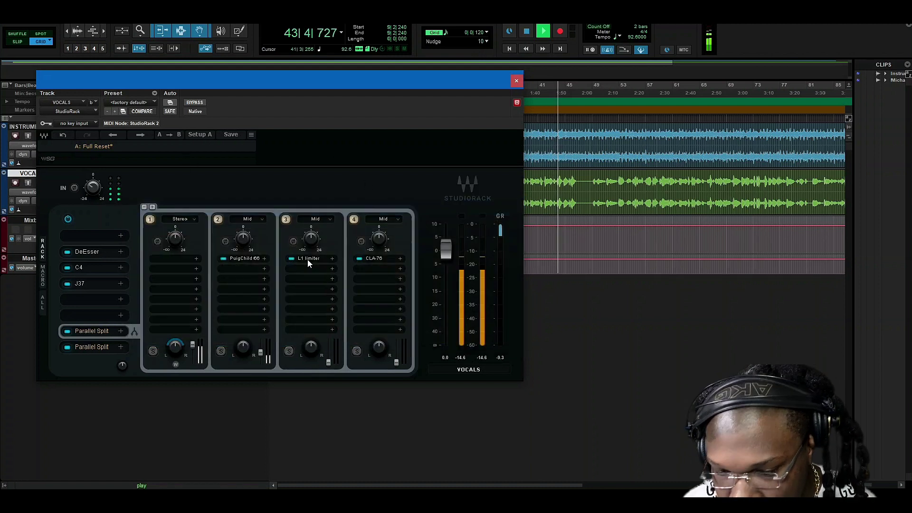
Step: Raise the L1 limiter split's fader during playback and lower the limiter's linked threshold and out ceiling to -18.6 and -8.4
key(space)
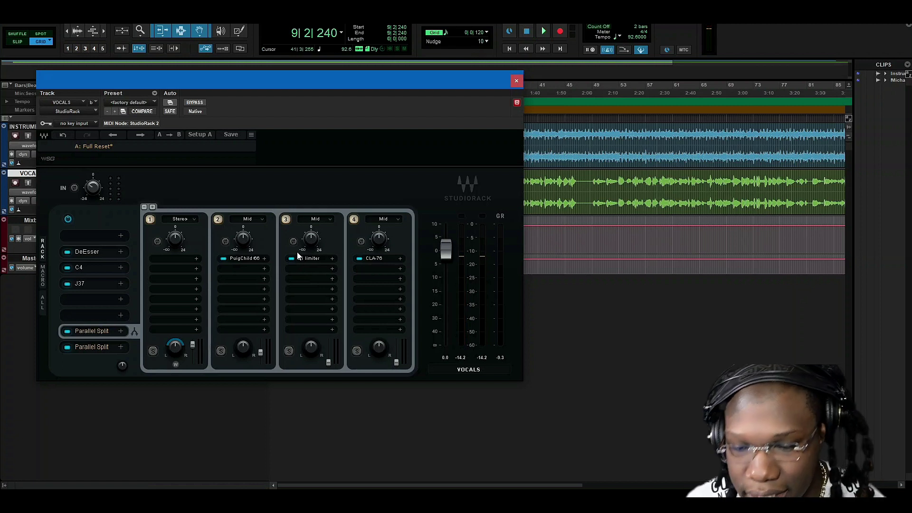
key(space)
drag(329, 362, 328, 354)
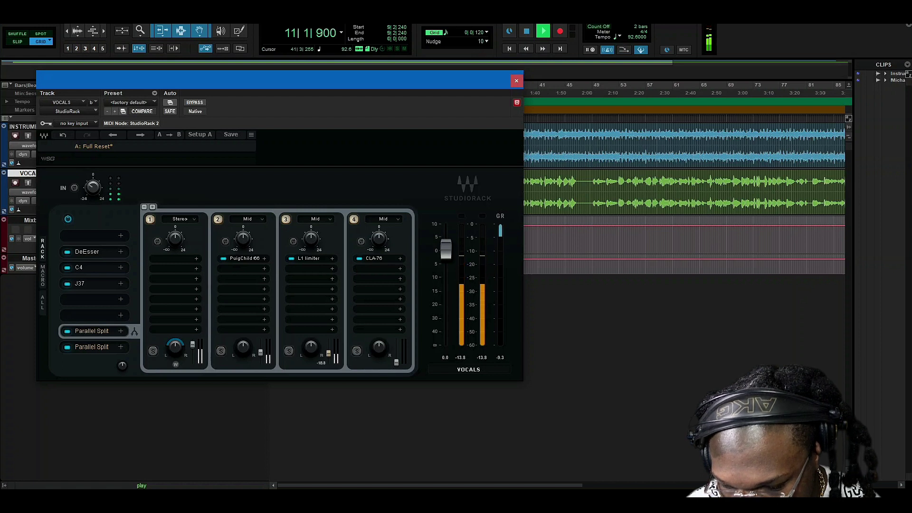
click(309, 259)
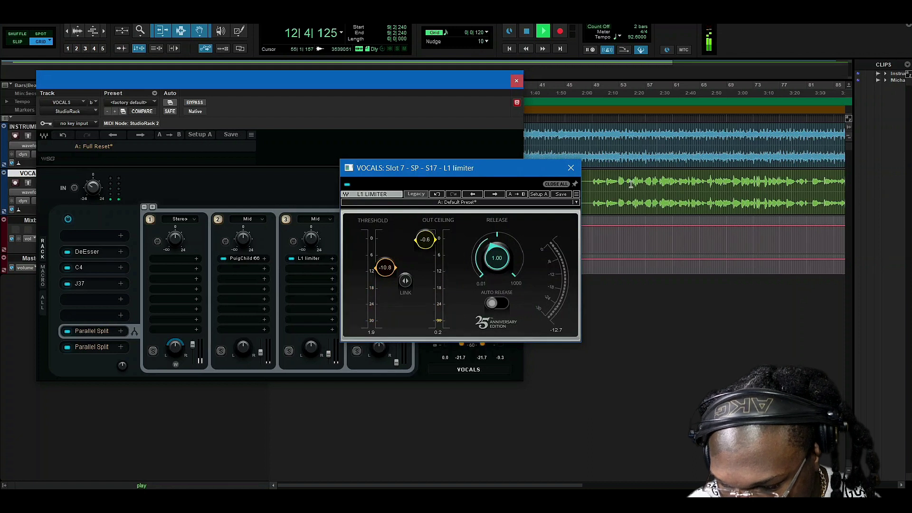
mouse_move(406, 281)
mouse_down()
mouse_move(406, 292)
mouse_move(405, 281)
mouse_up()
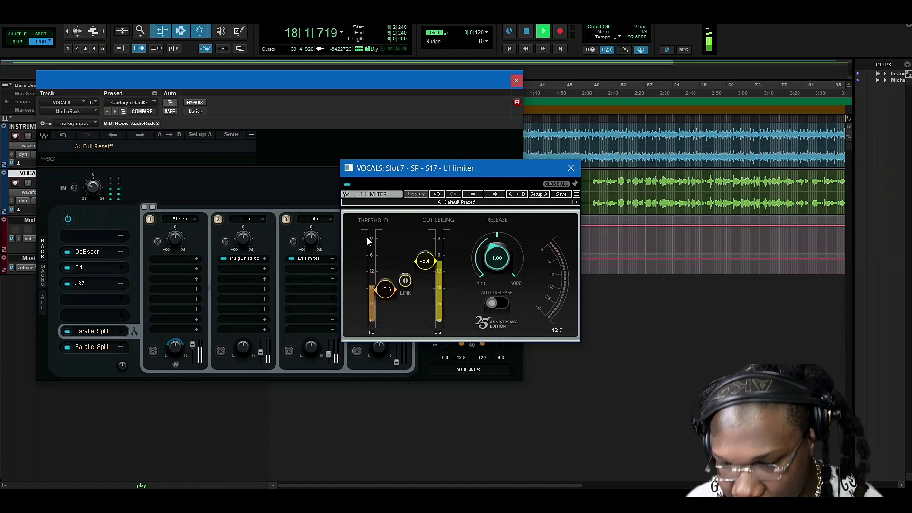
key(space)
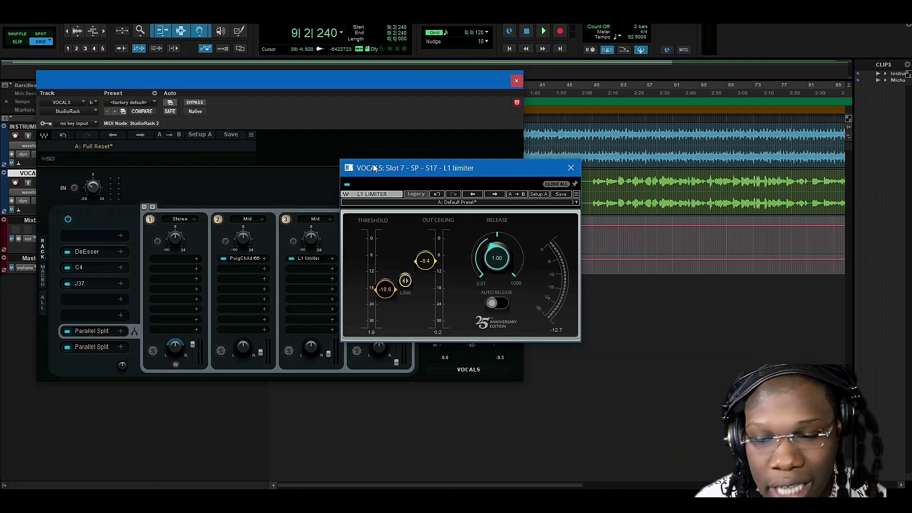
Step: Arrange the L1 limiter and StudioRack windows so all splits are visible, and examine the second split's channel mode options
drag(426, 169, 594, 161)
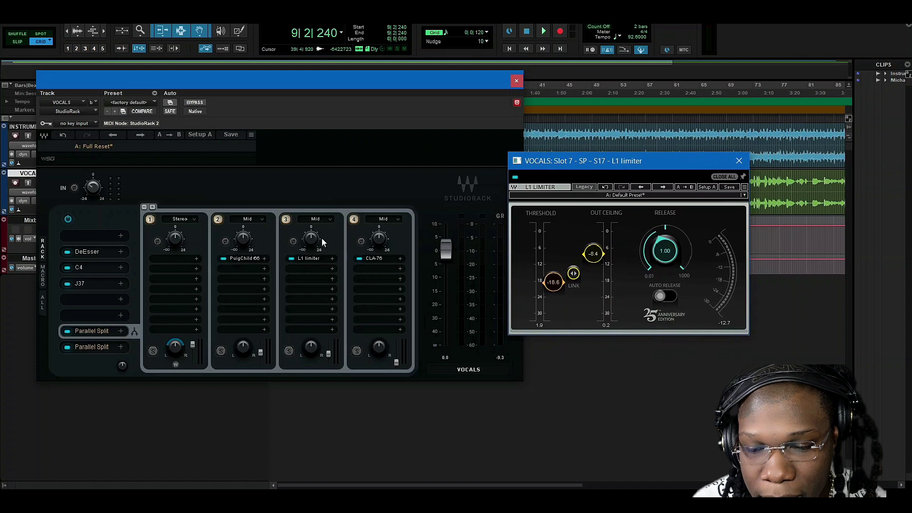
drag(267, 83, 306, 86)
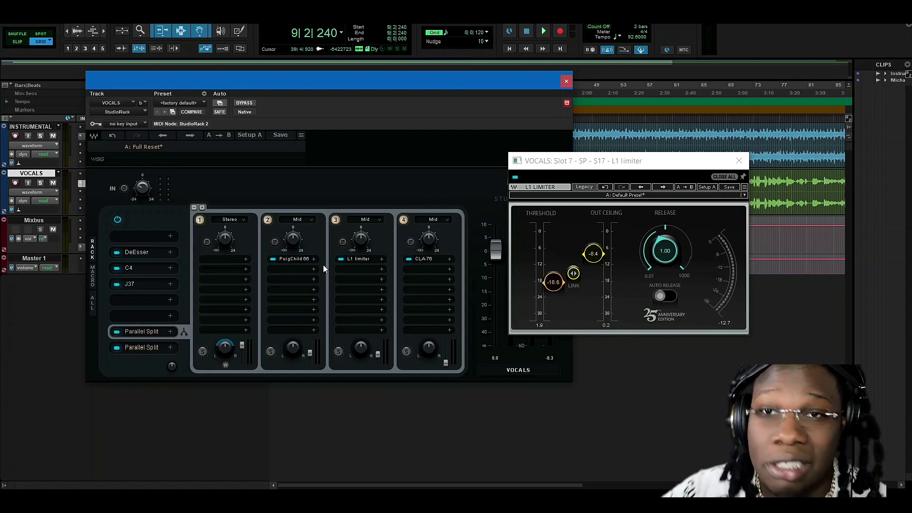
click(301, 220)
click(345, 184)
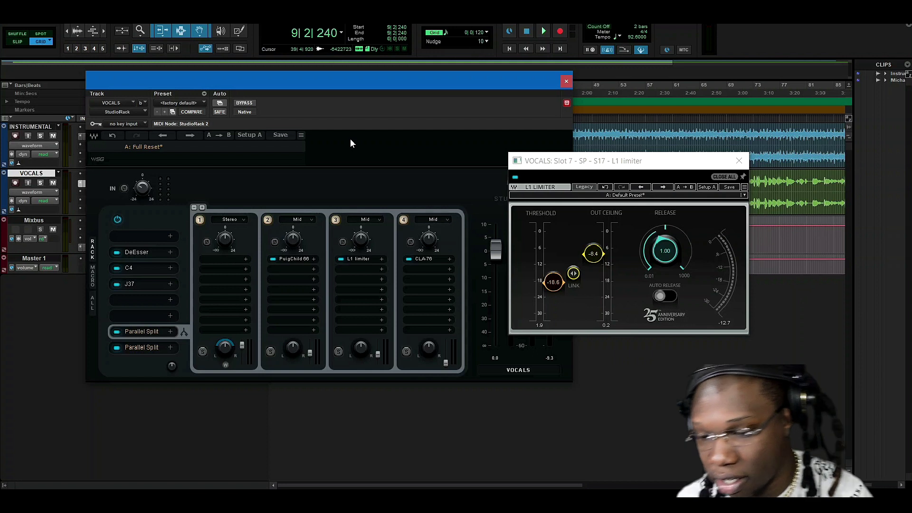
Step: Play the vocal, open the CLA-76 in the fourth split and raise that split's level fader
key(space)
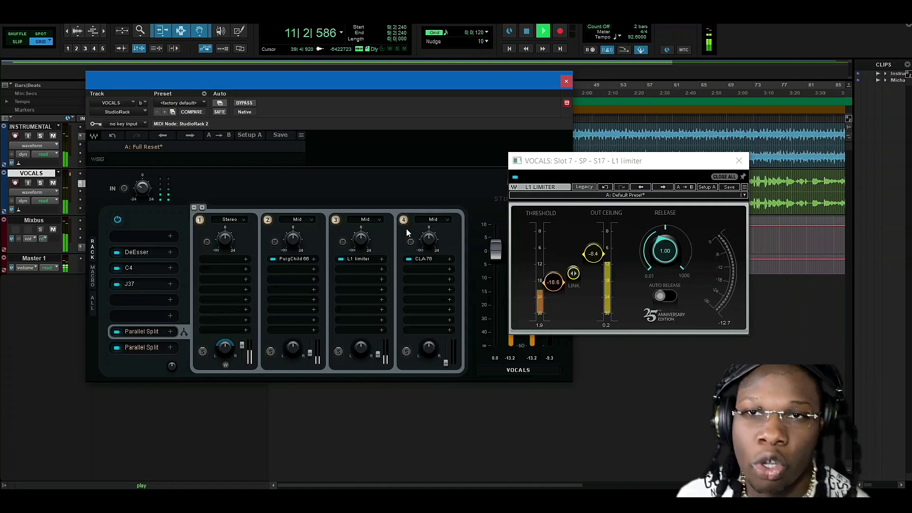
click(434, 258)
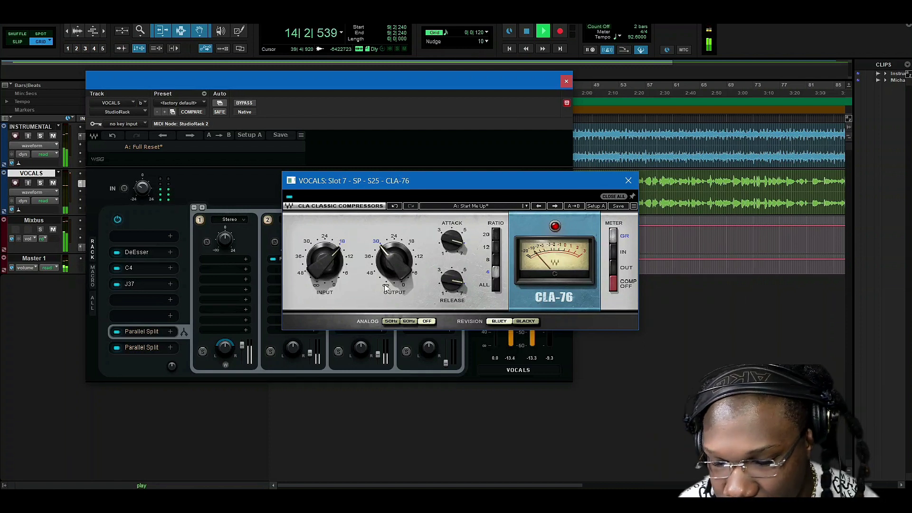
click(446, 361)
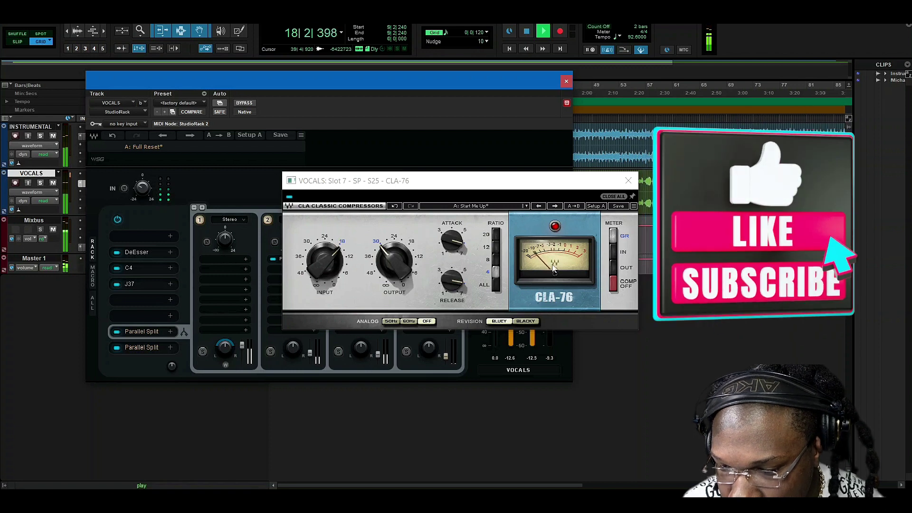
Step: Audition the CLA-76's Bluey and Blacky revisions during playback and leave it on Blacky
click(525, 322)
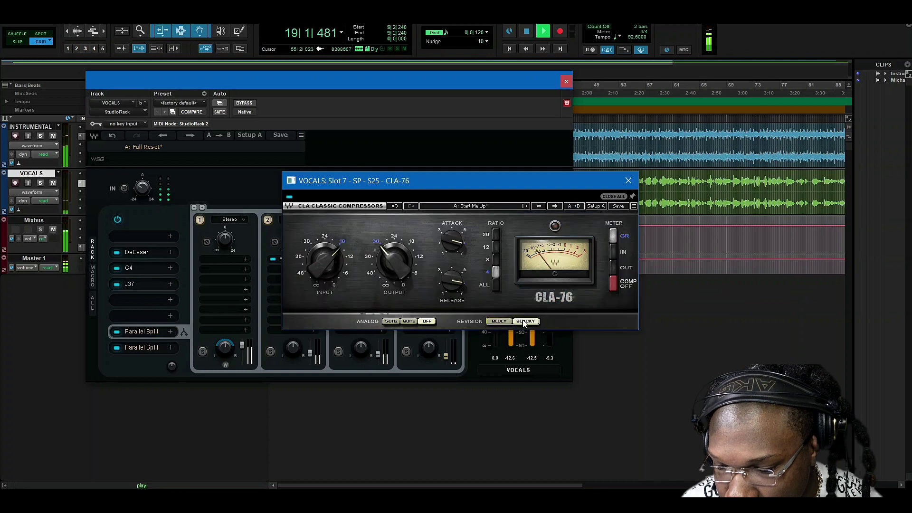
click(500, 322)
click(517, 322)
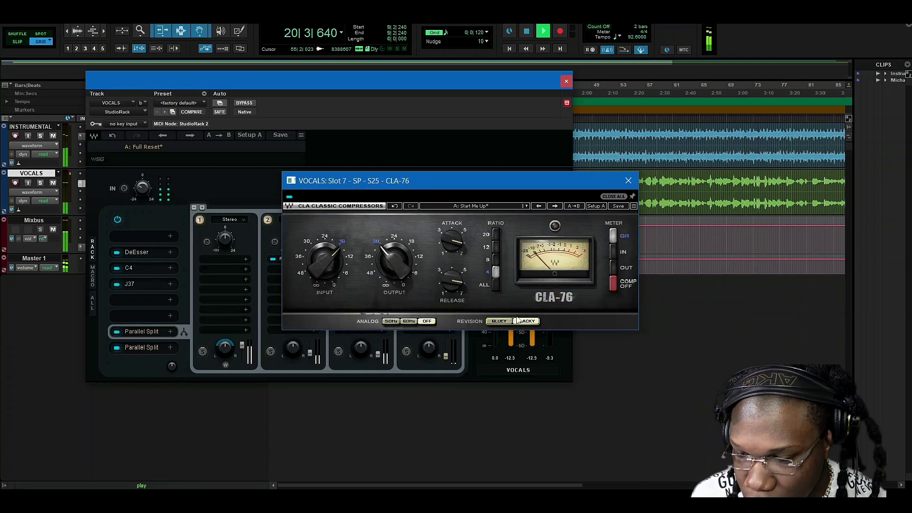
click(506, 322)
click(525, 322)
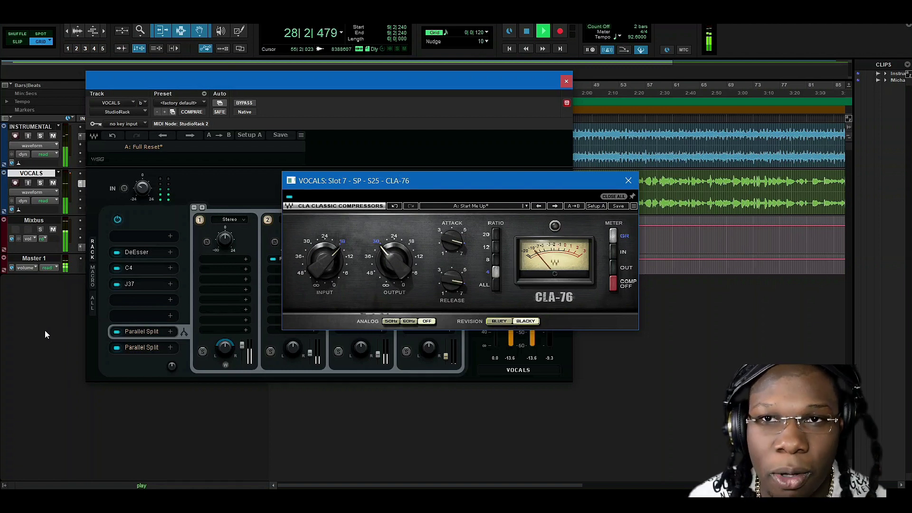
Step: Compare the vocal with the upper Parallel Split bypassed and enabled, leave it enabled, and close the CLA-76 window
click(112, 335)
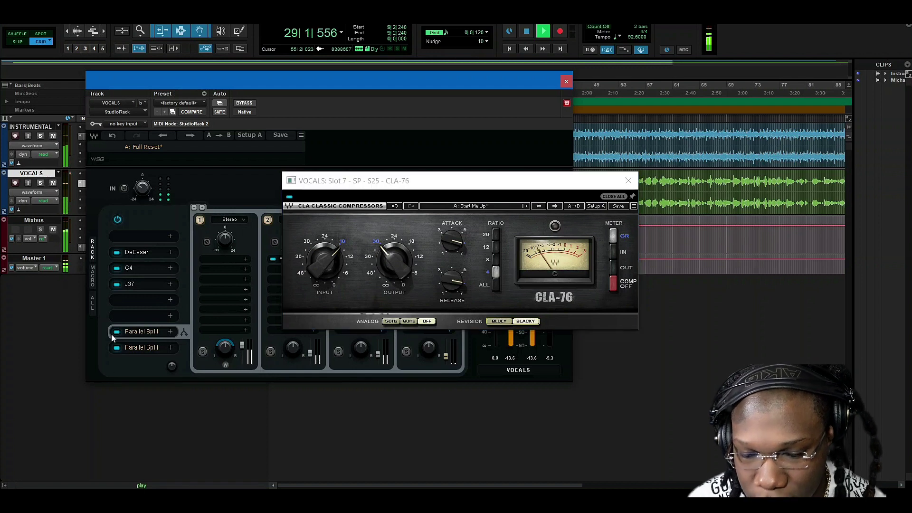
click(117, 331)
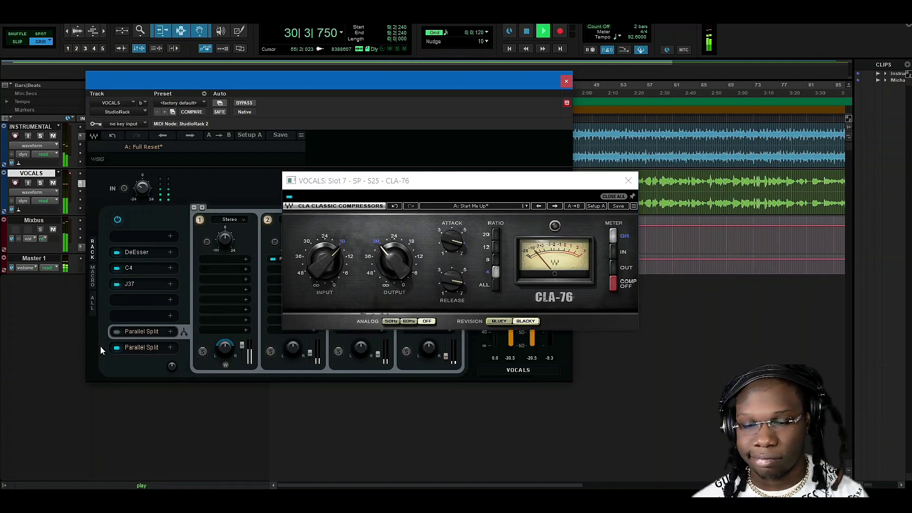
click(117, 332)
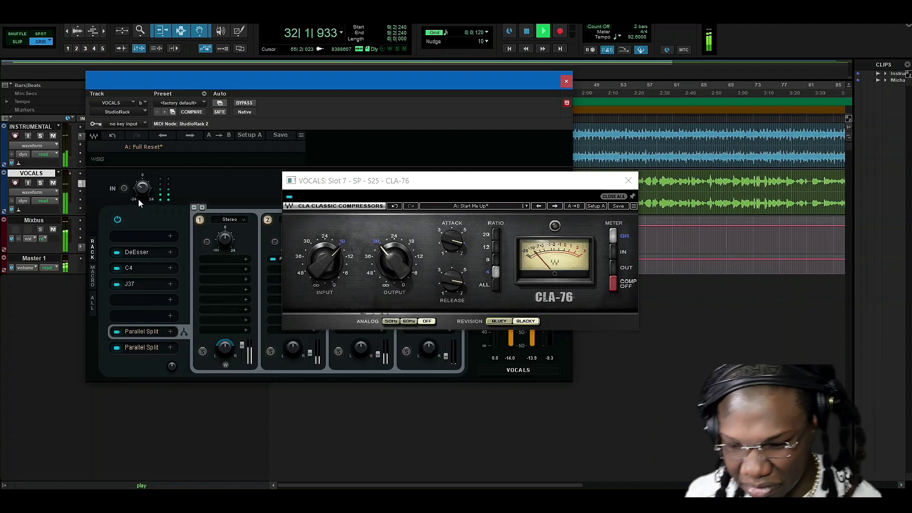
click(628, 181)
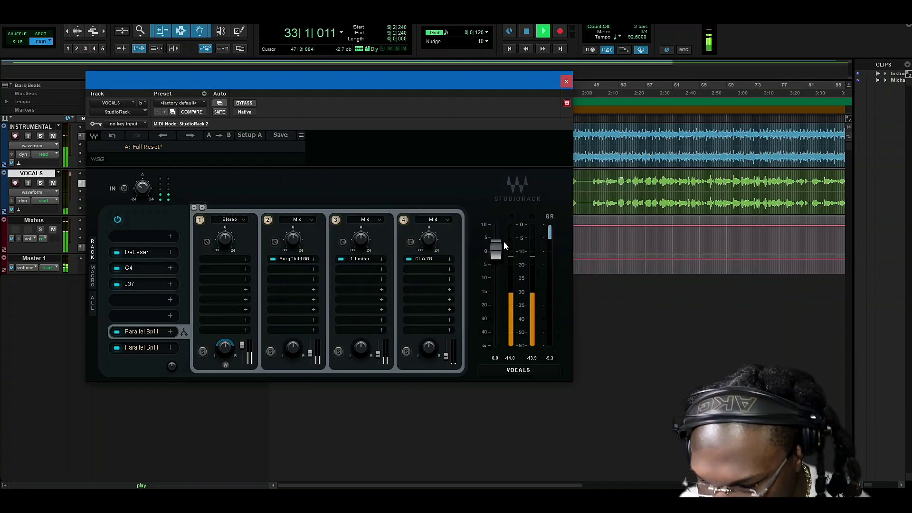
Step: Lower the StudioRack output fader to -1.2 dB, comparing the vocal with the whole rack bypassed and enabled
drag(503, 252, 502, 254)
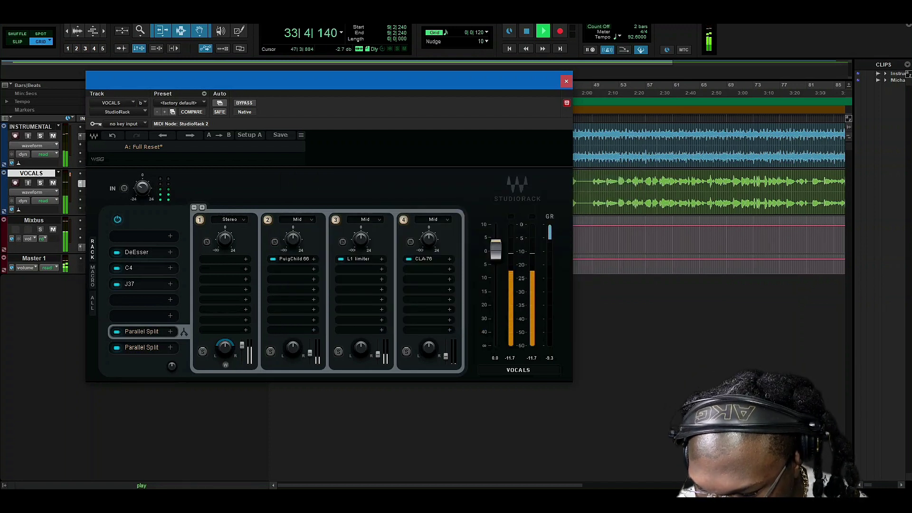
drag(499, 253, 499, 257)
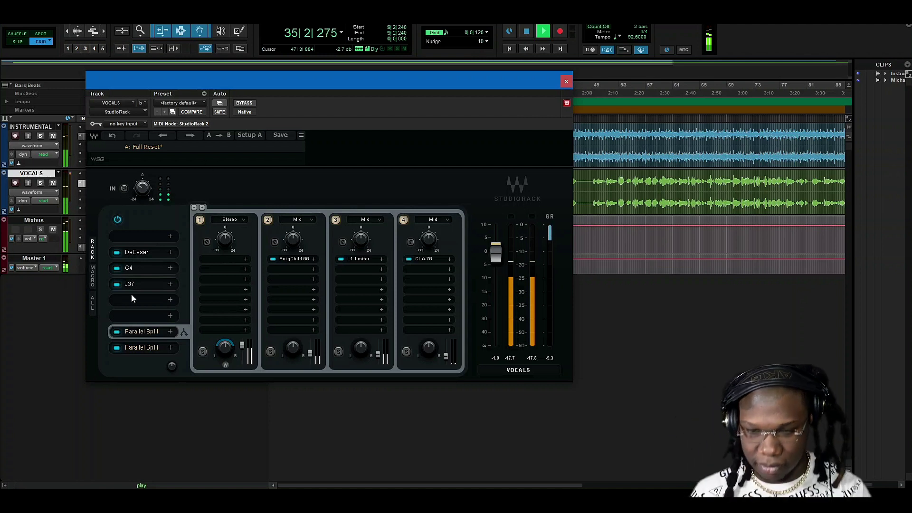
click(121, 219)
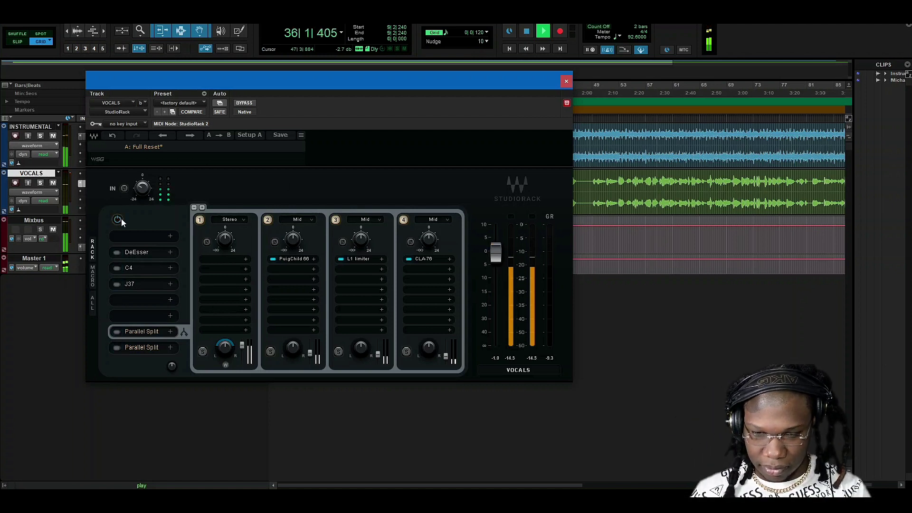
click(121, 218)
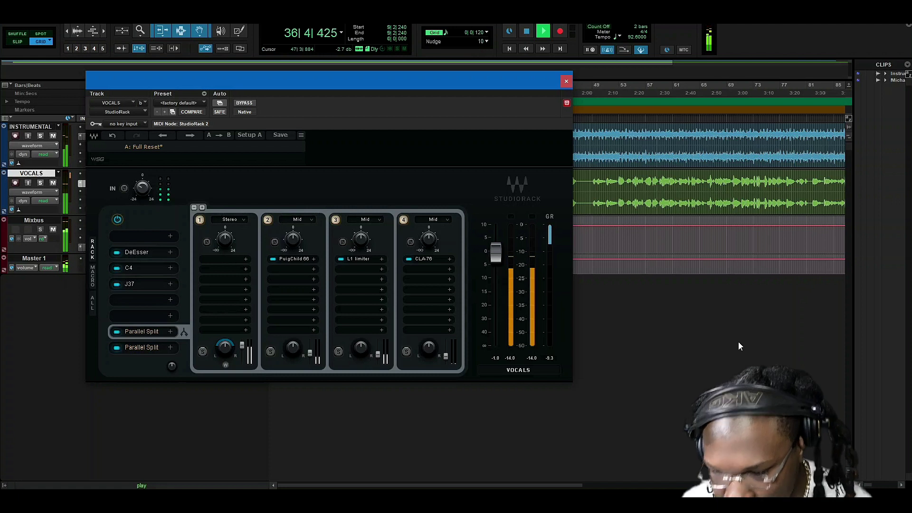
drag(496, 253, 496, 253)
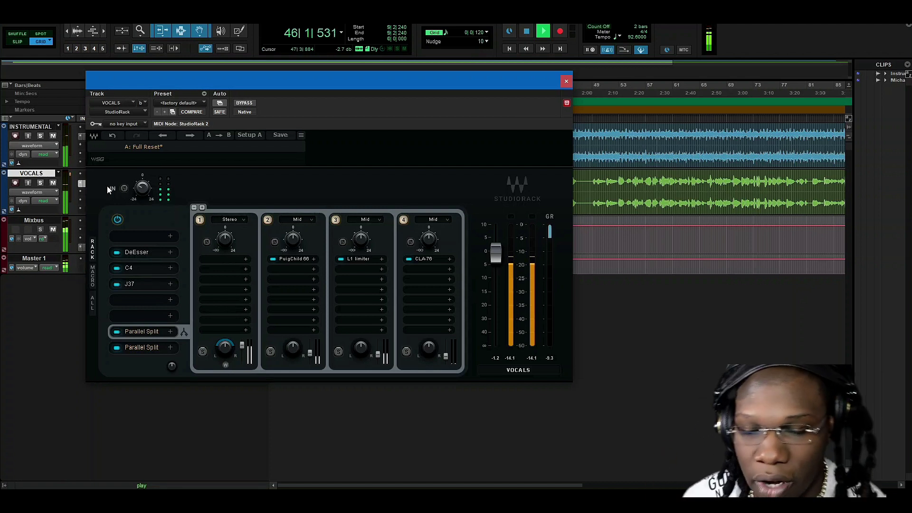
Step: Insert the SSLChannel plugin in the empty rack slot below J37
click(125, 300)
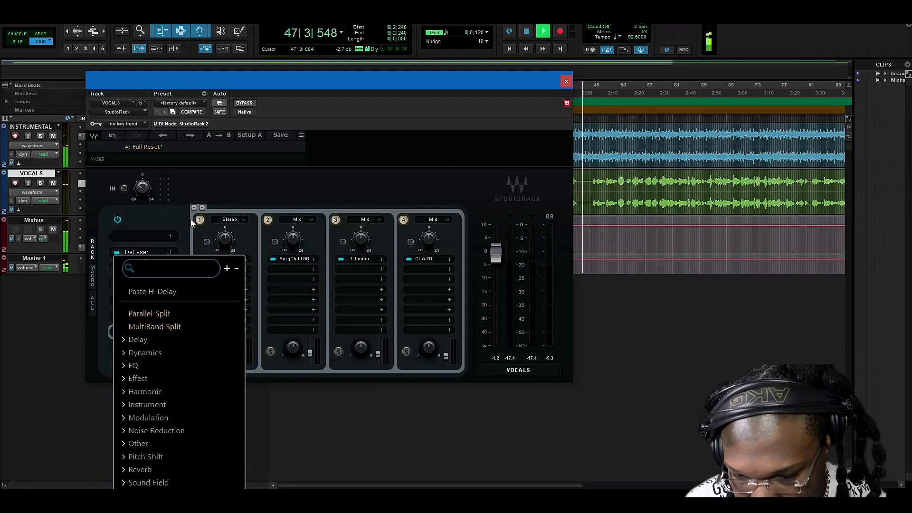
text(ssl)
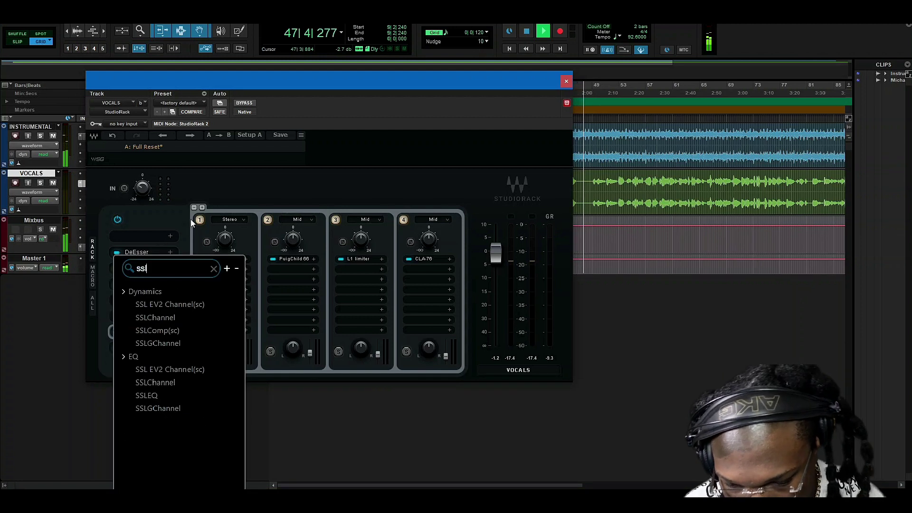
click(157, 383)
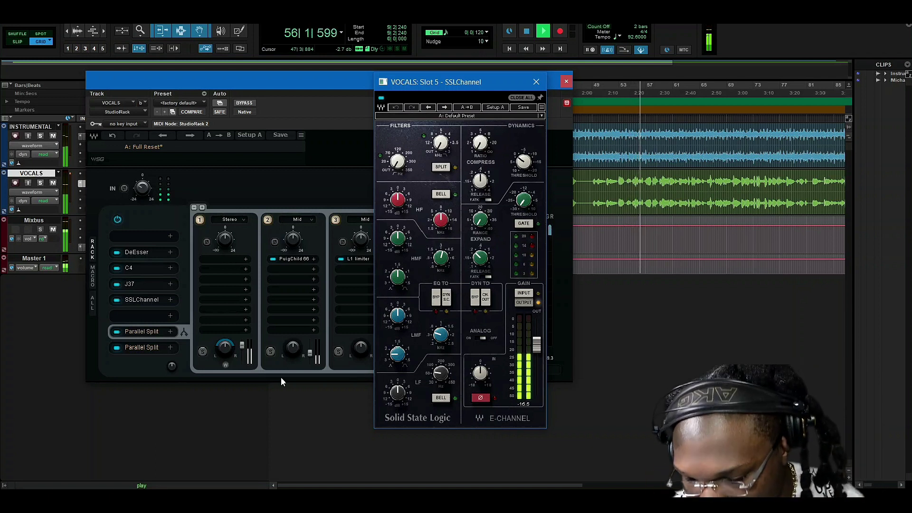
Step: Switch the SSLChannel's LF band to Bell, set its frequency to 105 Hz and its gain to about 0.4 dB
mouse_move(397, 391)
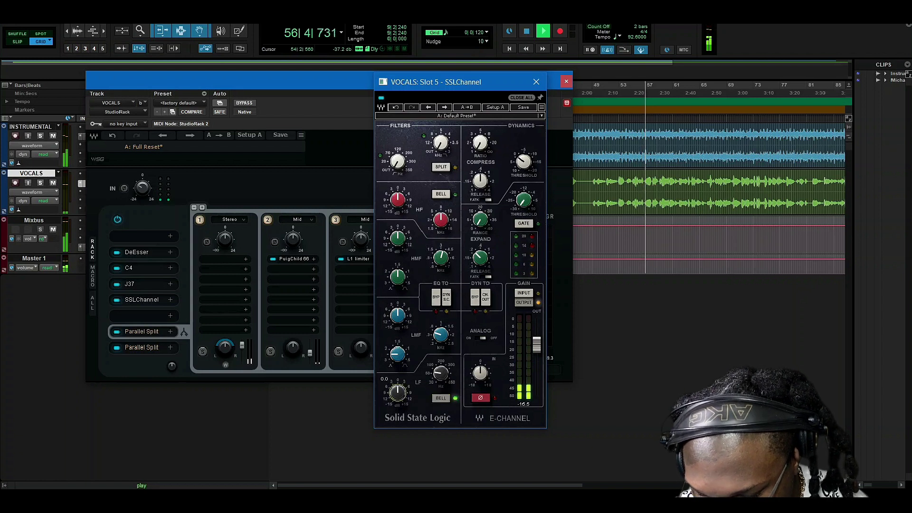
mouse_move(441, 373)
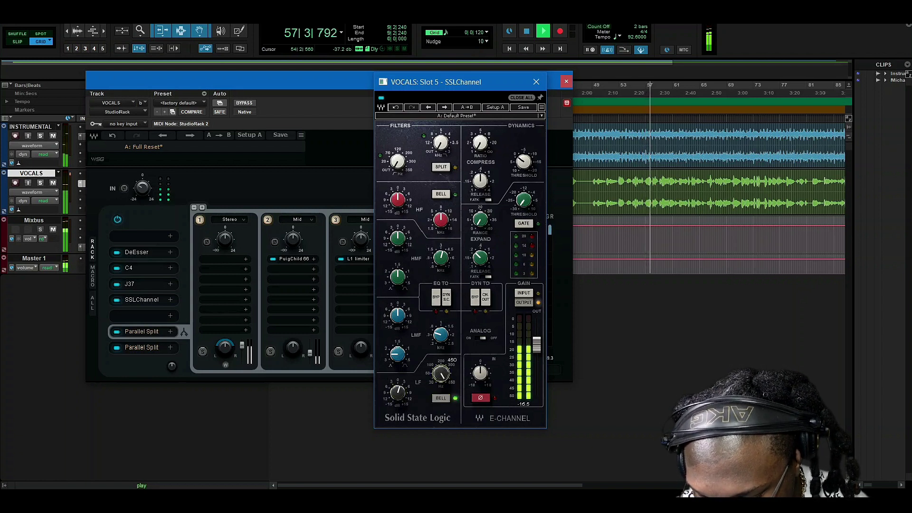
scroll(441, 374, down, 10)
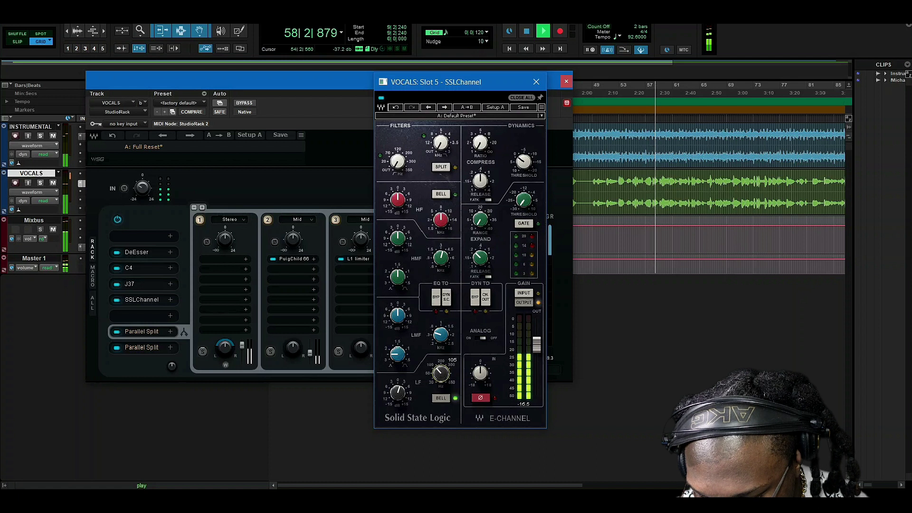
scroll(397, 392, up, 2)
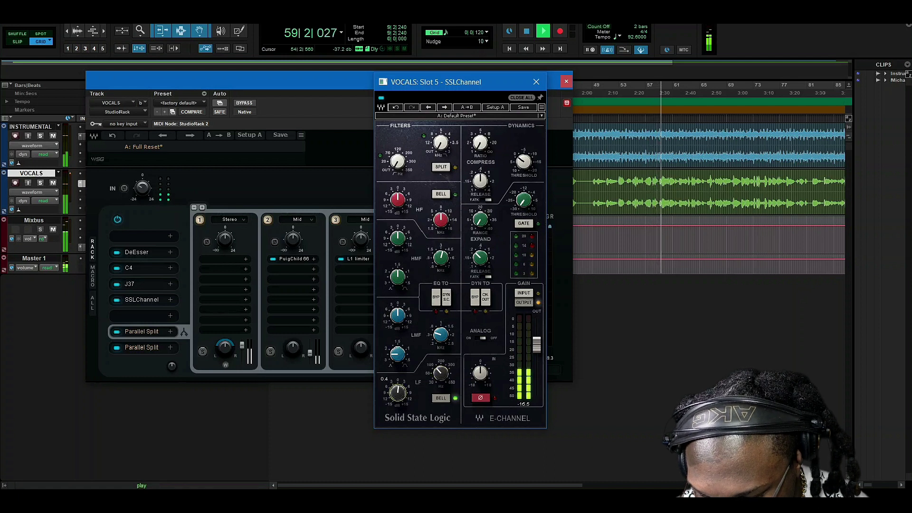
Step: Engage the SSLChannel's high-pass filter at about 20 Hz and compare the vocal with the EQ bypassed and enabled
click(440, 298)
click(440, 299)
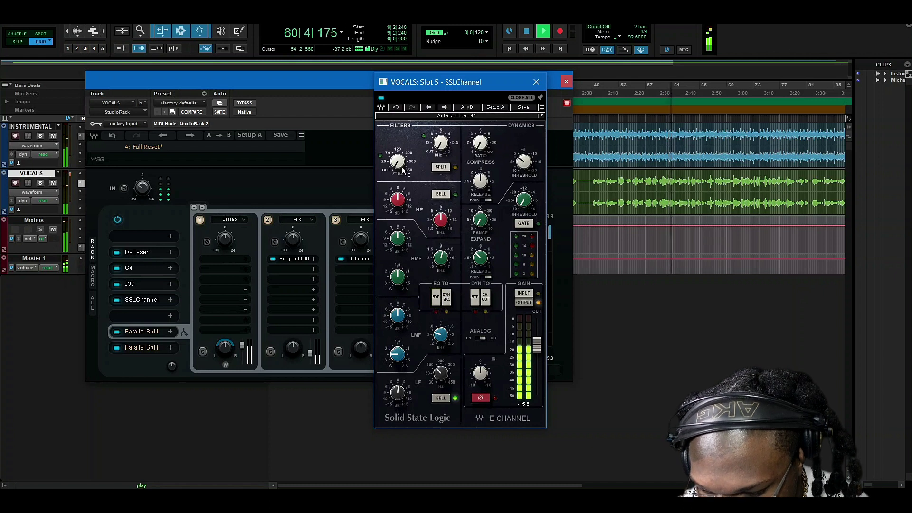
drag(402, 171, 402, 160)
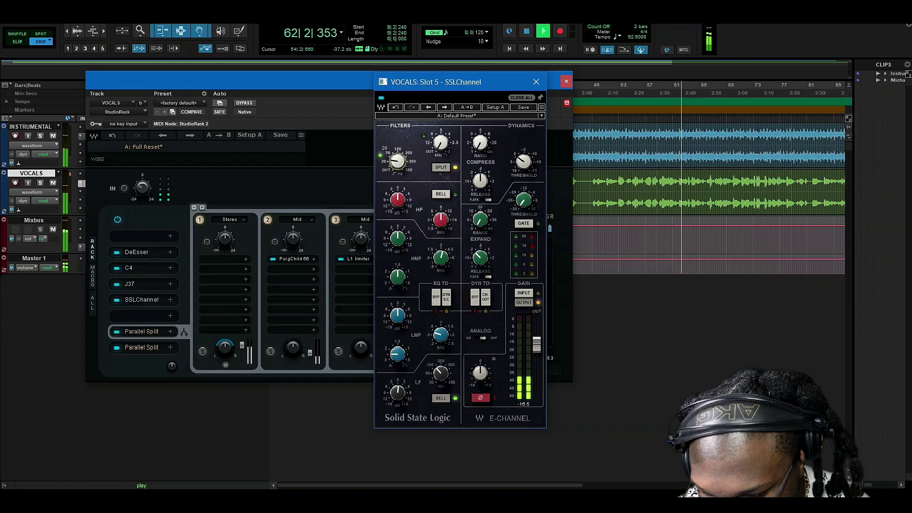
click(435, 298)
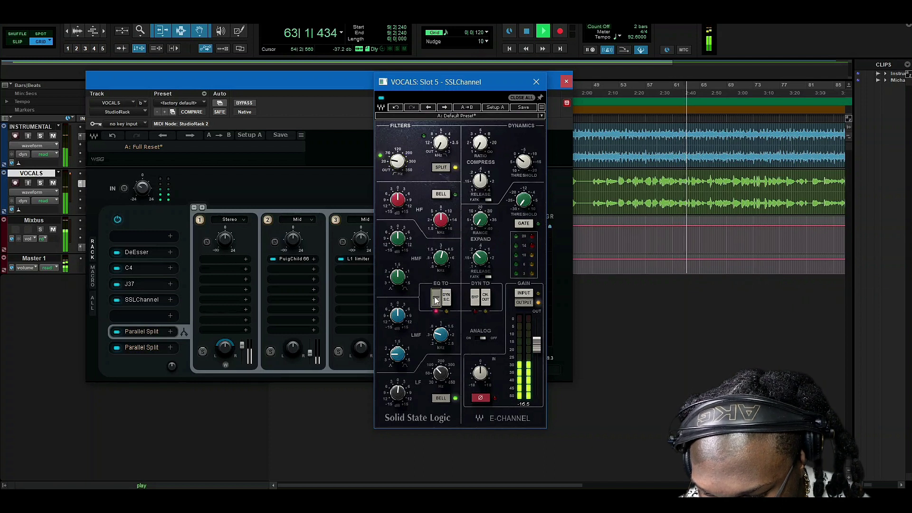
click(435, 298)
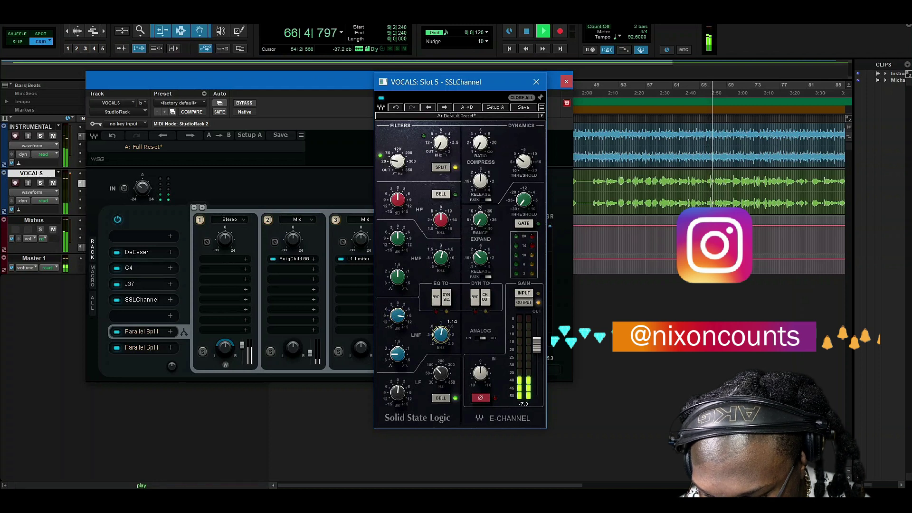
Step: Cut the LMF band by about 1.1 dB, adjust its Q, and compare the vocal with SSLChannel bypassed and enabled
drag(398, 315, 398, 309)
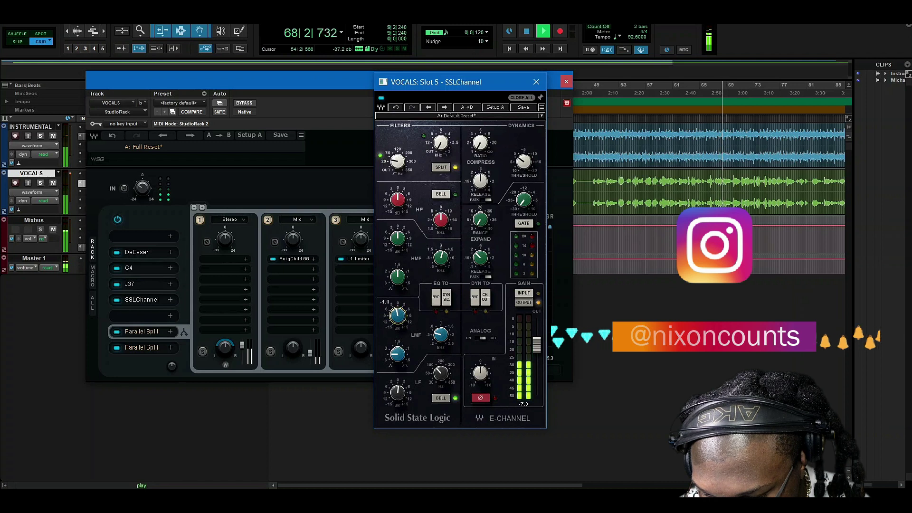
drag(398, 354, 398, 350)
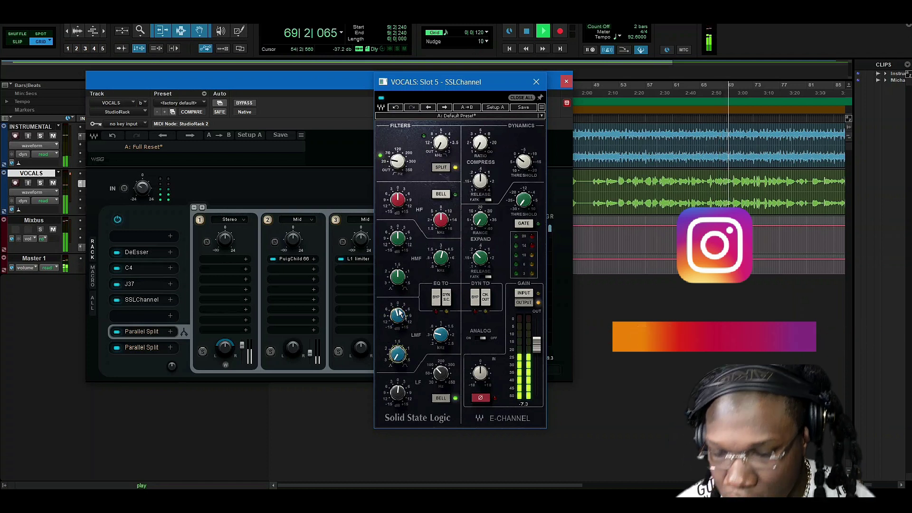
key(space)
key(space)
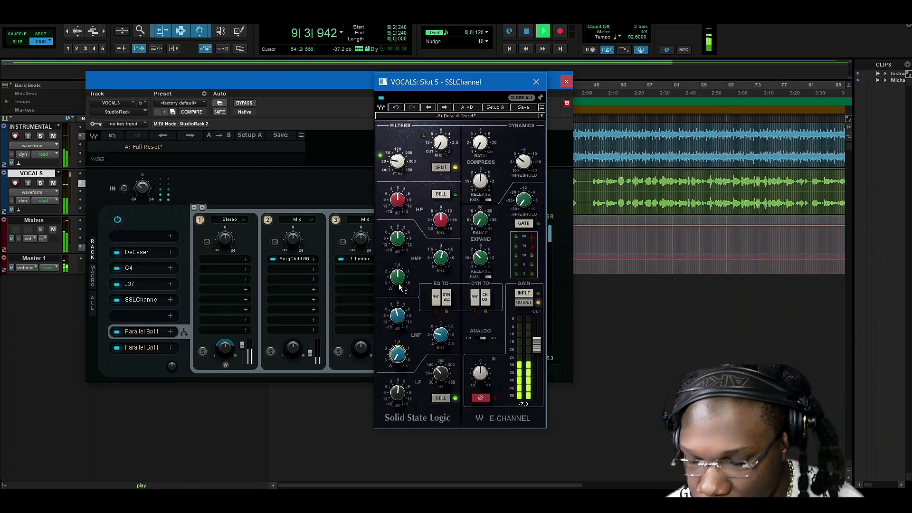
click(381, 98)
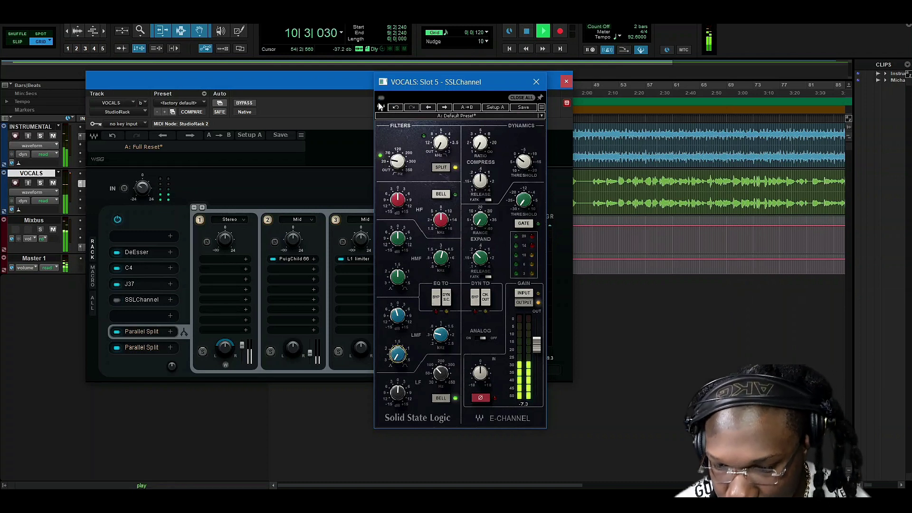
click(382, 98)
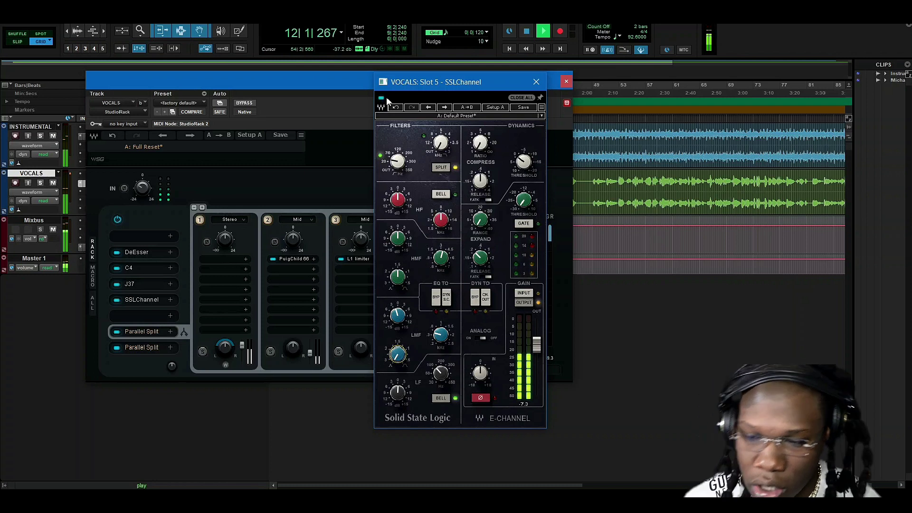
Step: Stop playback and review the SSLChannel's LMF gain, LF gain and high-pass filter settings
key(space)
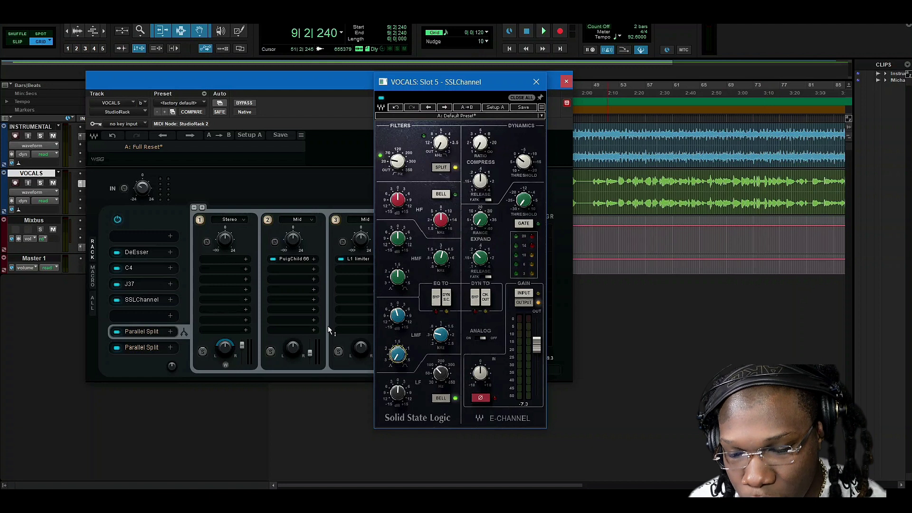
click(397, 317)
click(398, 391)
drag(398, 391, 398, 387)
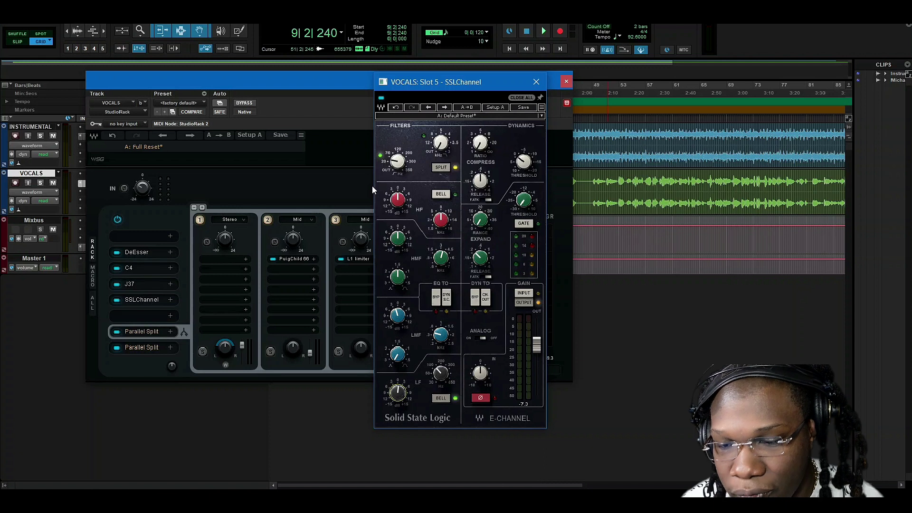
mouse_move(398, 162)
mouse_move(398, 392)
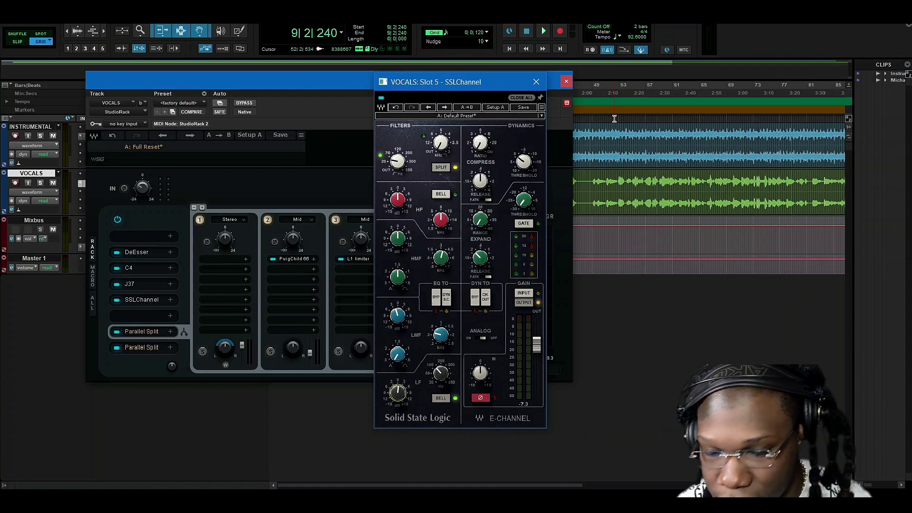
Step: Resume playback and insert the NLS Buss plugin in the empty rack slot below SSLChannel
key(space)
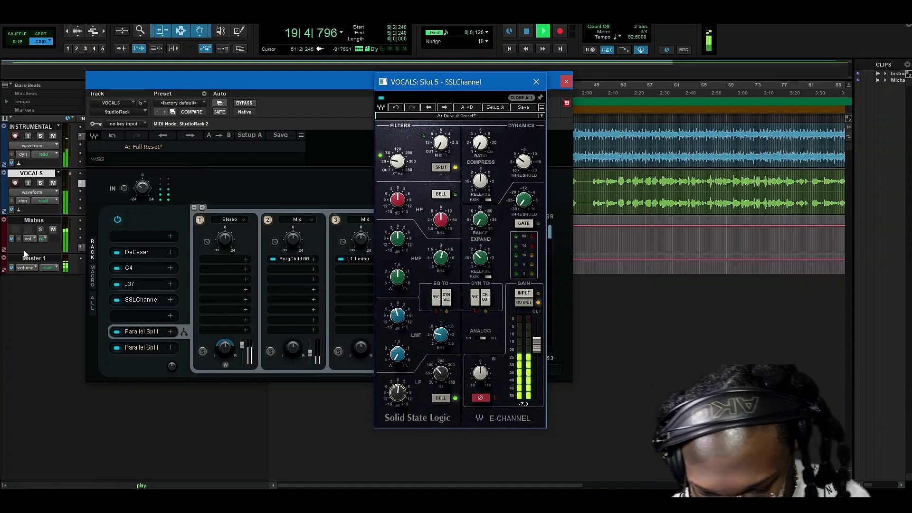
click(125, 313)
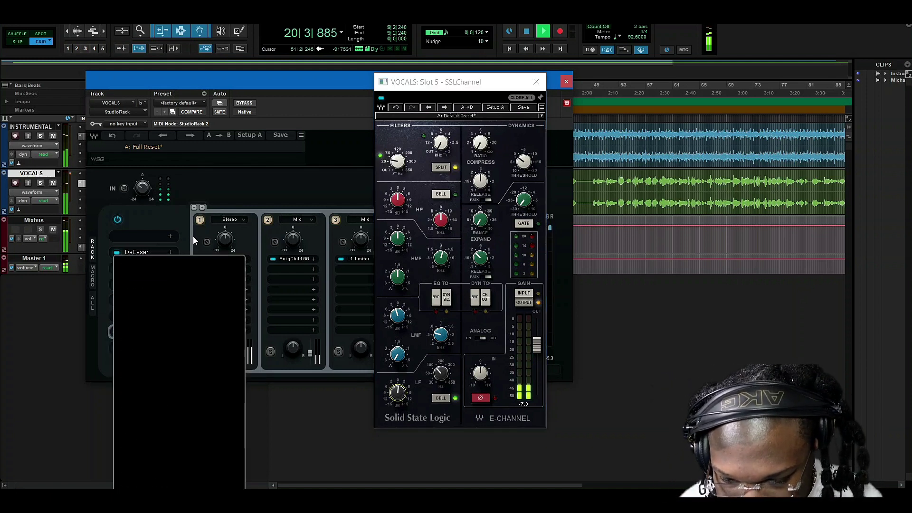
text(nls)
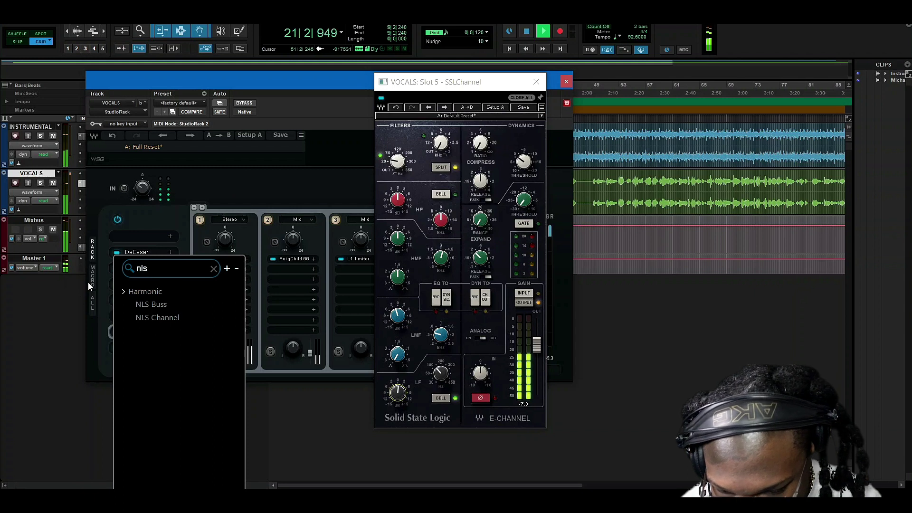
click(152, 304)
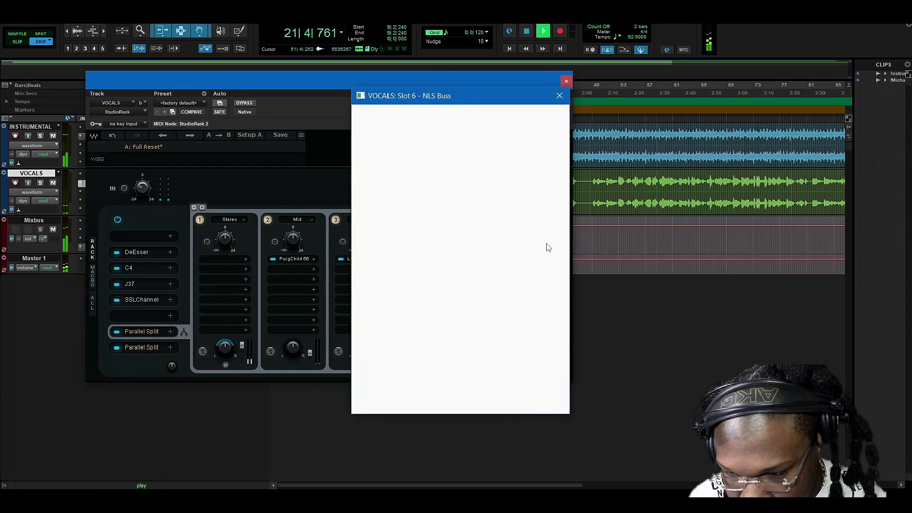
mouse_move(431, 207)
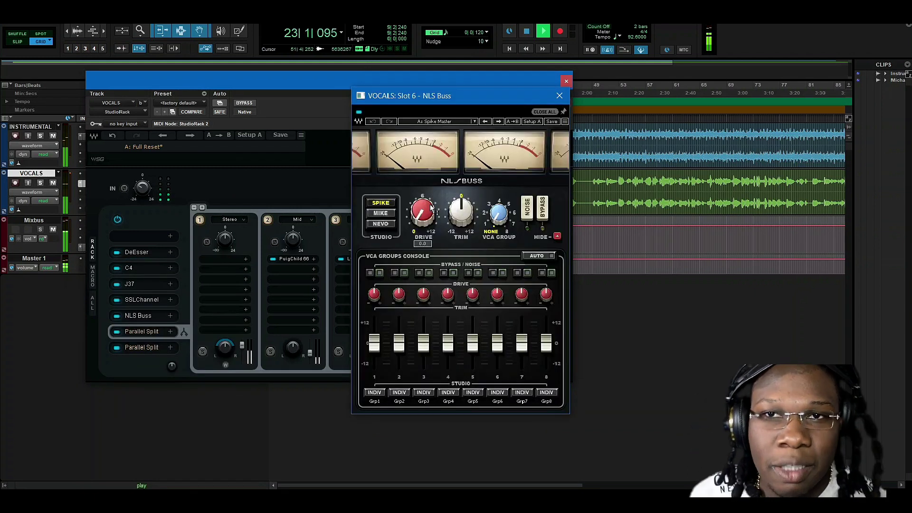
Step: Audition the NLS Buss's Nevo, Spike and Mike studio models during playback and leave it on Mike
click(383, 224)
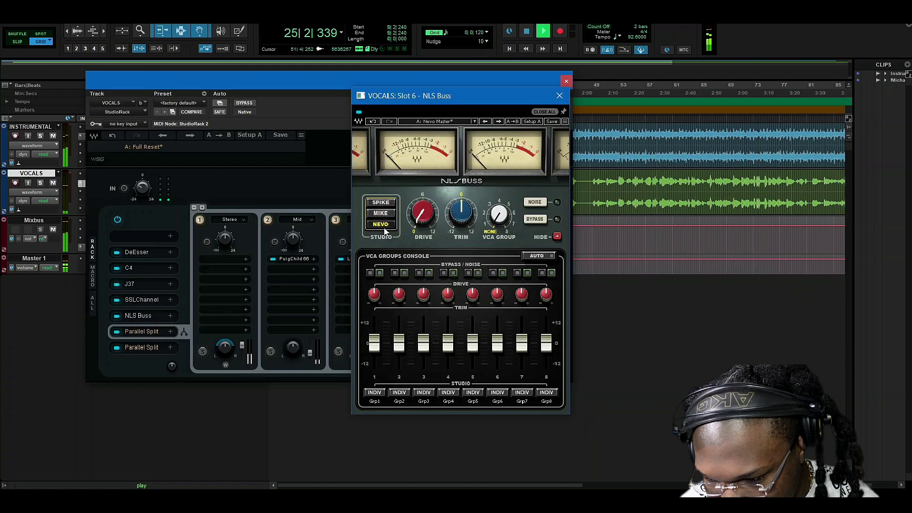
click(389, 202)
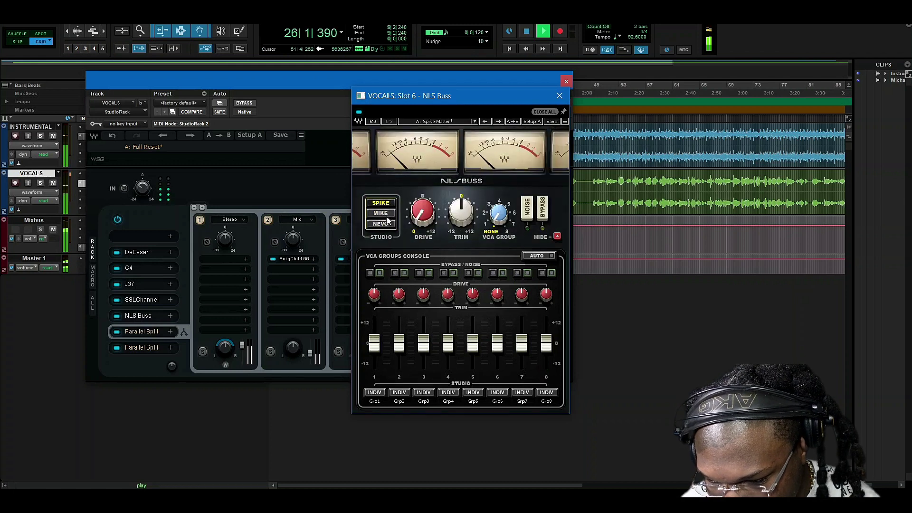
click(387, 216)
click(386, 223)
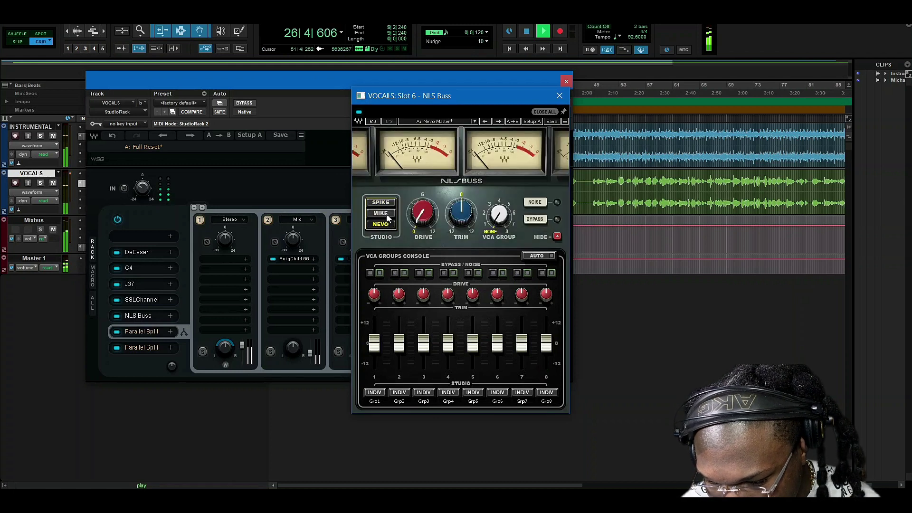
click(382, 214)
Step: Lower the NLS Buss trim to about -1.3 and compare the vocal with the plugin bypassed and enabled
mouse_move(457, 199)
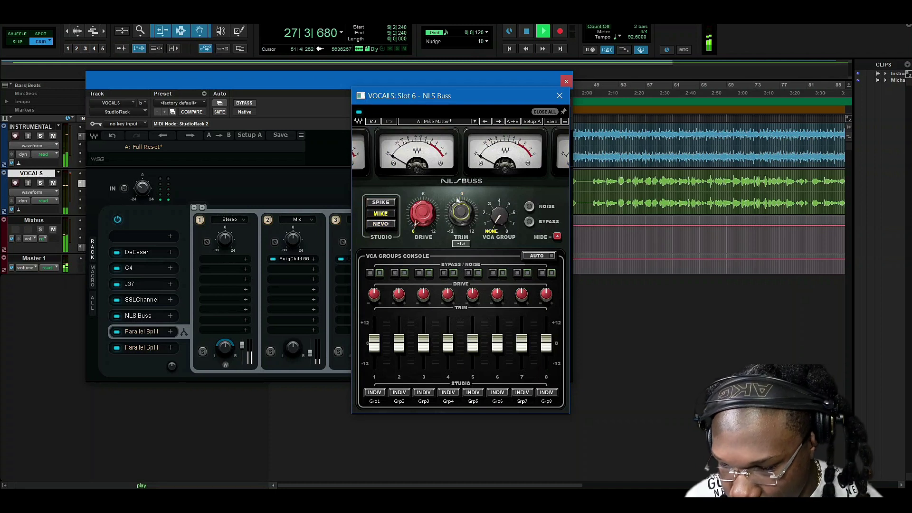
click(360, 112)
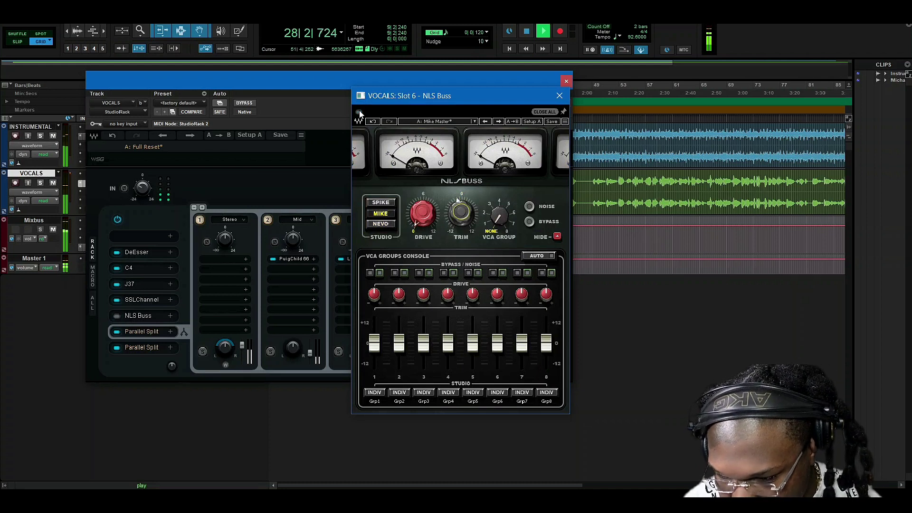
click(360, 112)
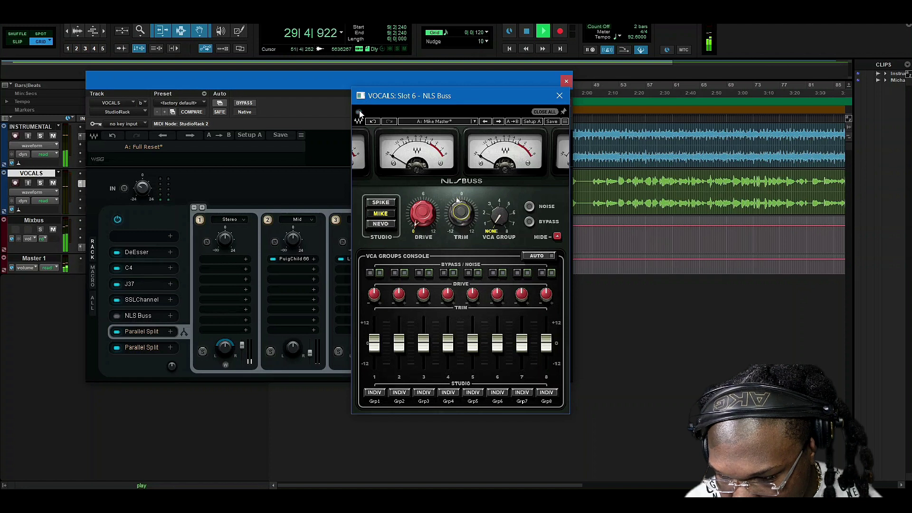
click(359, 112)
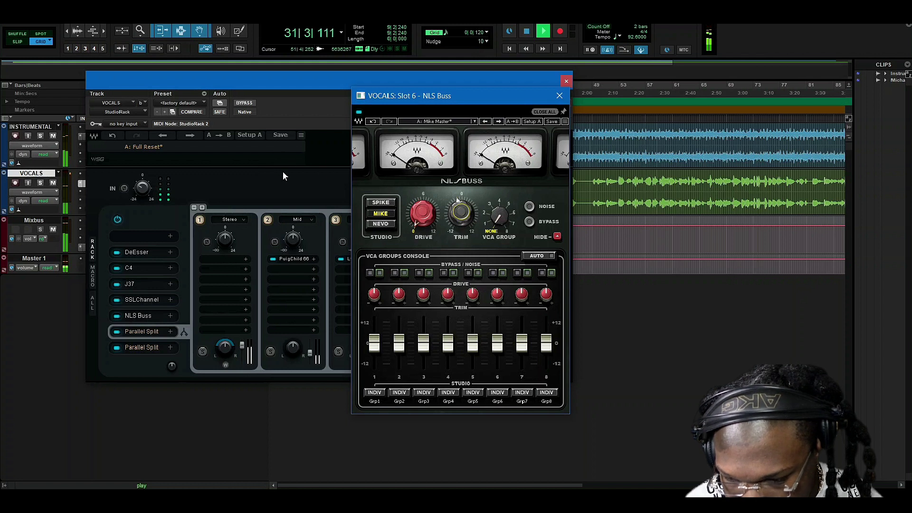
Step: Compare the vocal with the whole StudioRack chain bypassed and enabled during playback, and stop playback
click(117, 220)
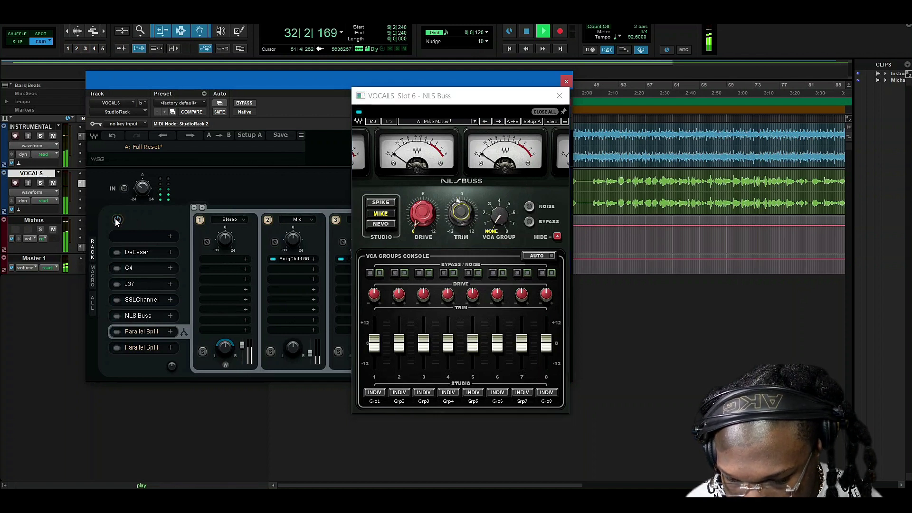
click(115, 222)
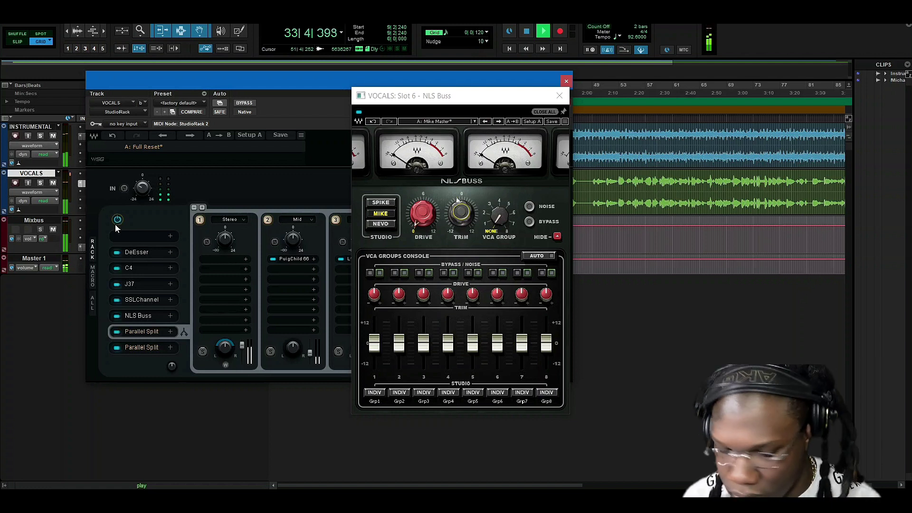
click(117, 221)
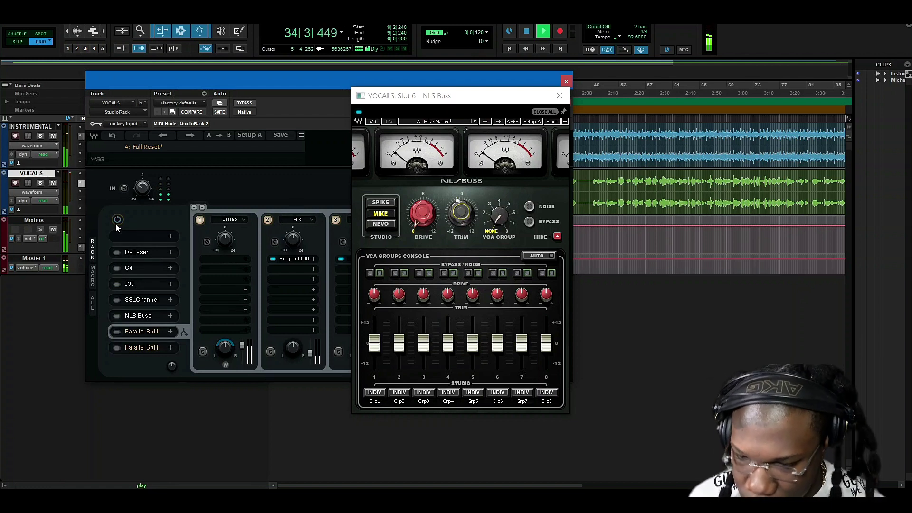
click(117, 221)
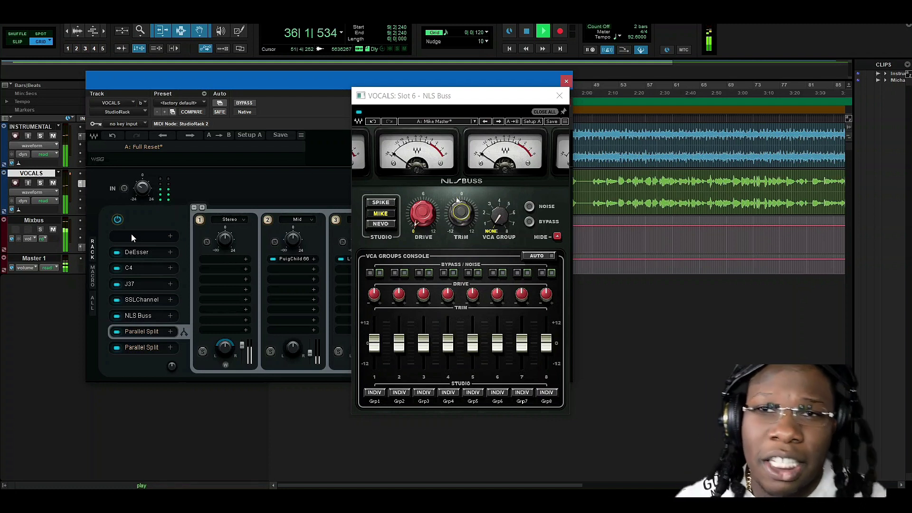
key(space)
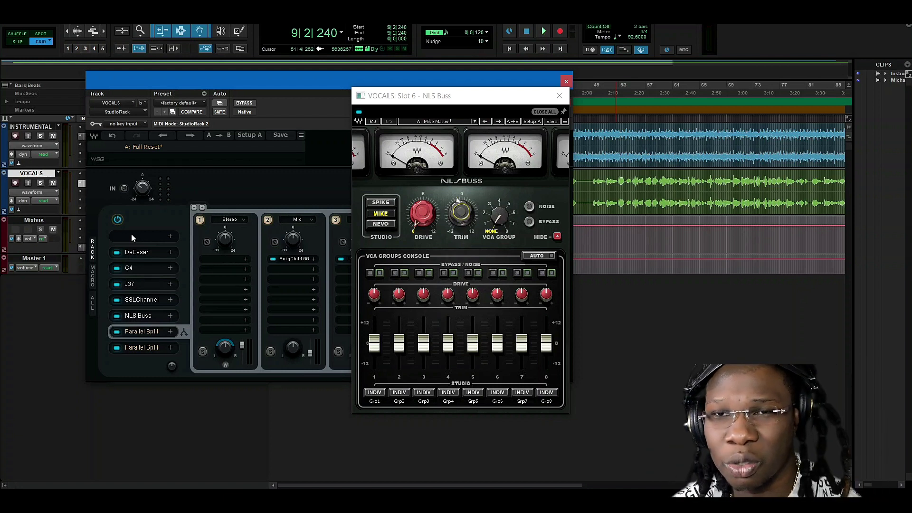
Step: Replay the section with only the StudioRack window open, switching the whole rack off and on to compare, and stop with it bypassed
key(space)
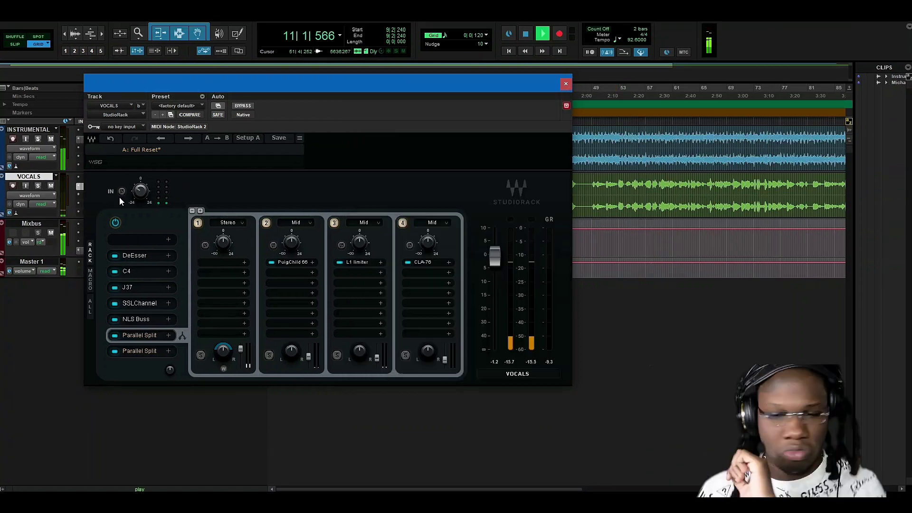
click(116, 223)
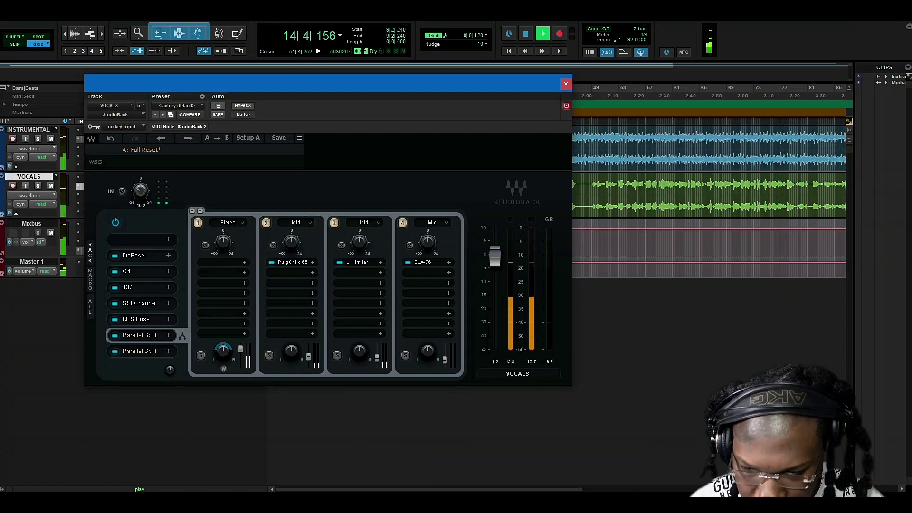
click(117, 222)
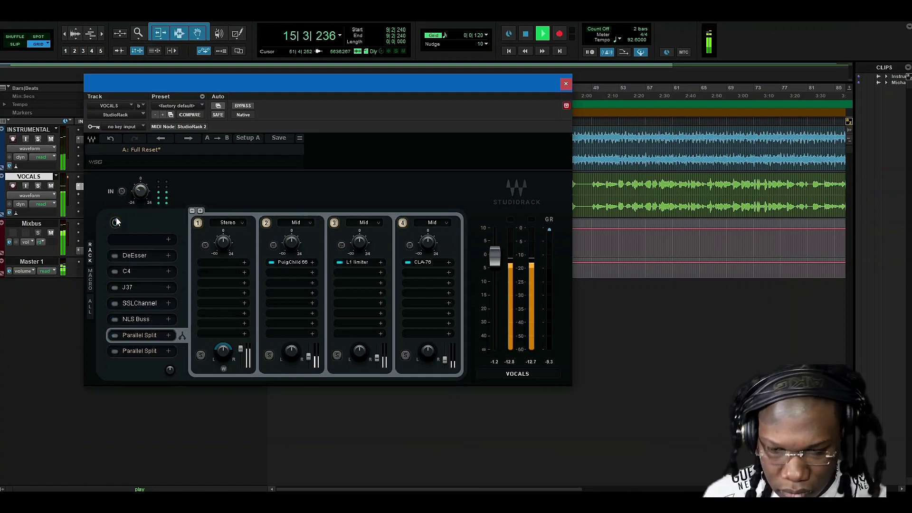
click(116, 222)
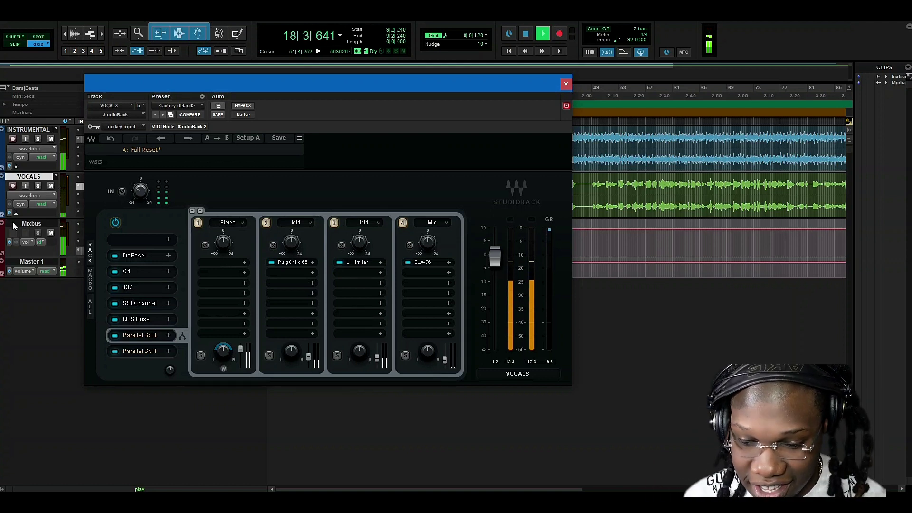
click(117, 223)
click(118, 224)
click(114, 225)
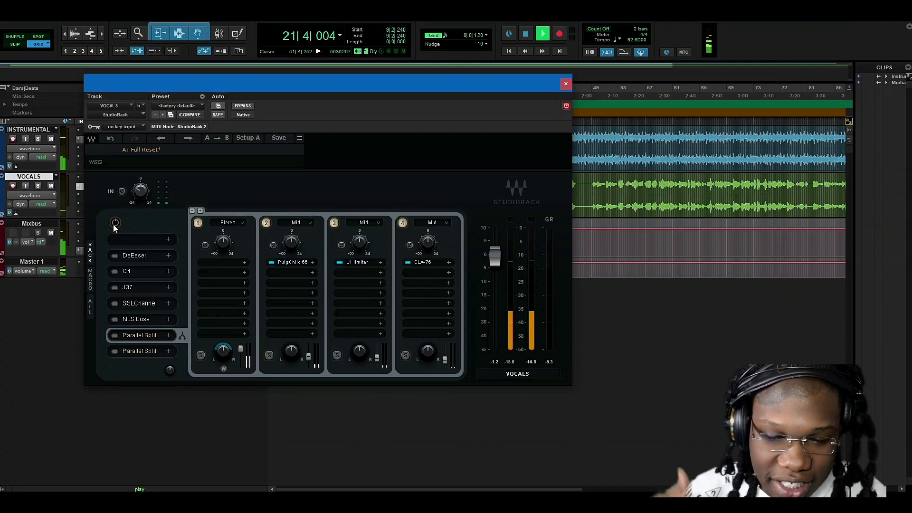
key(space)
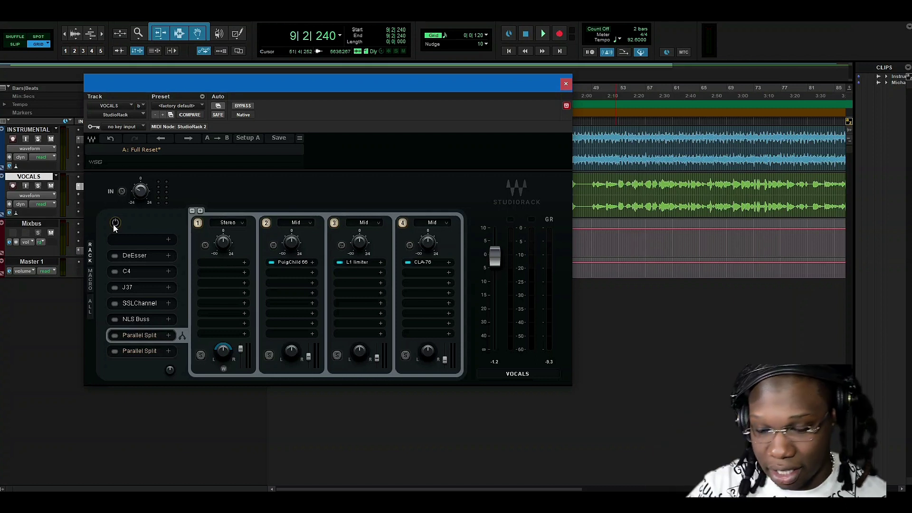
Step: Re-enable the rack during playback and show the second Parallel Split with the delay, reverb and doubler chains
key(space)
click(115, 223)
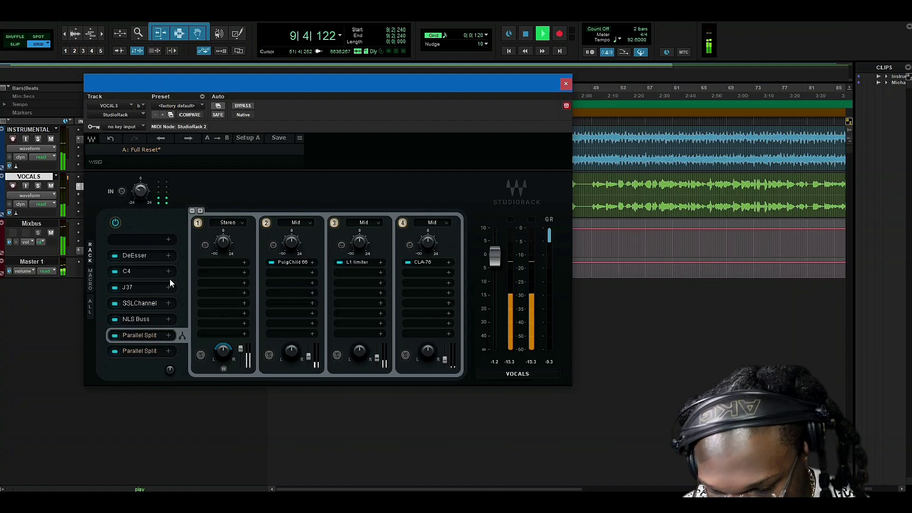
click(148, 352)
key(space)
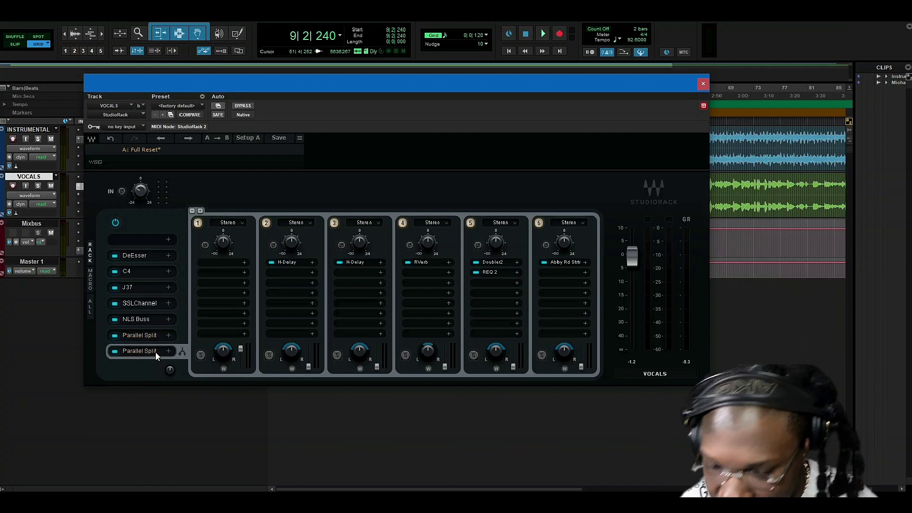
Step: Resume playback, raise the RVerb chain's fader to blend in reverb, and check it against the bypassed Parallel Split
key(space)
mouse_move(444, 366)
mouse_down()
mouse_move(445, 347)
mouse_move(445, 359)
mouse_up()
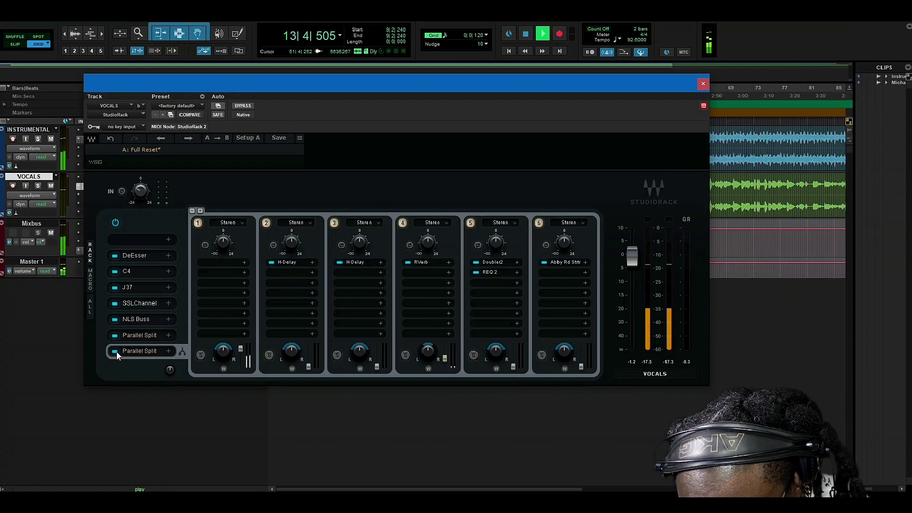
click(115, 351)
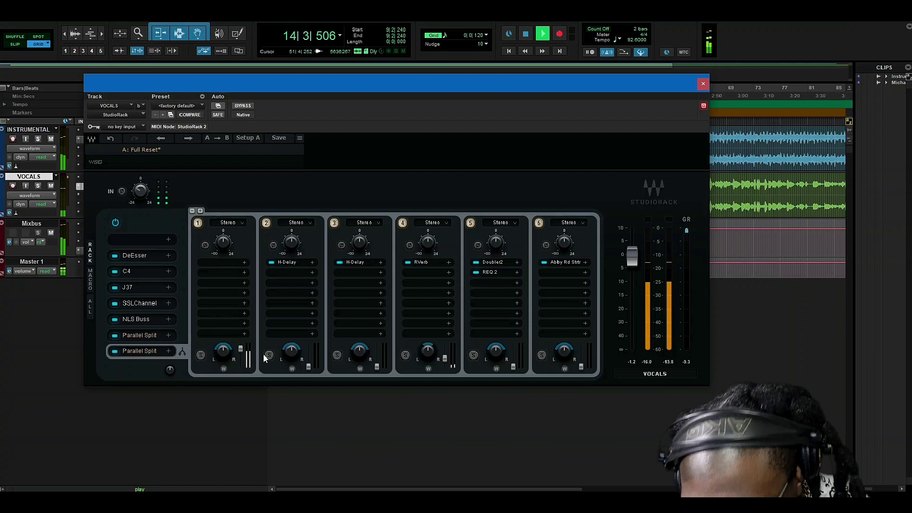
Step: Blend in the two H-Delay chains, fine-tuning their faders and panning, and compare with the Parallel Split bypassed
mouse_move(376, 367)
mouse_down()
mouse_move(376, 345)
mouse_move(377, 357)
mouse_up()
mouse_move(309, 367)
mouse_down()
mouse_move(308, 343)
mouse_move(309, 357)
mouse_up()
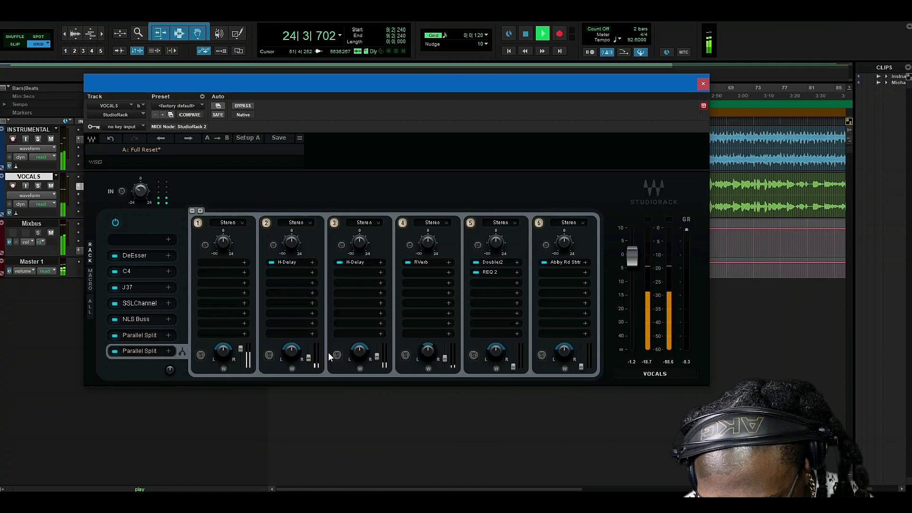
drag(377, 356, 377, 357)
drag(293, 352, 293, 352)
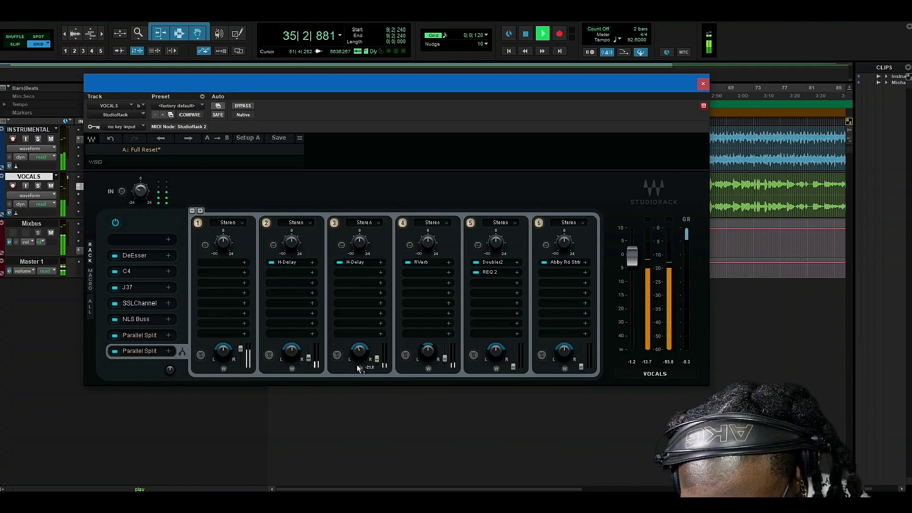
drag(308, 358, 308, 360)
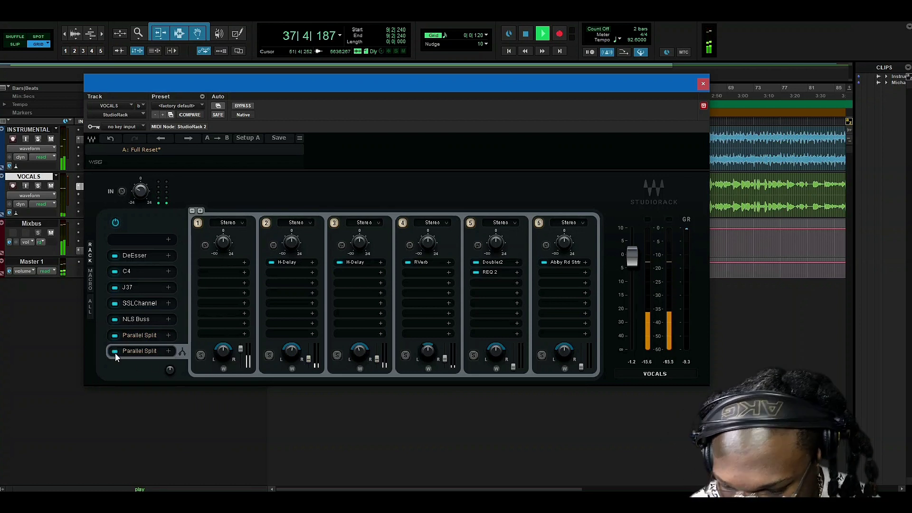
click(115, 351)
Step: Raise the faders of the Doubler2 chain and the Abbey Road chain to blend them in, and stop playback
mouse_move(513, 367)
mouse_down()
mouse_move(513, 343)
mouse_move(513, 359)
mouse_up()
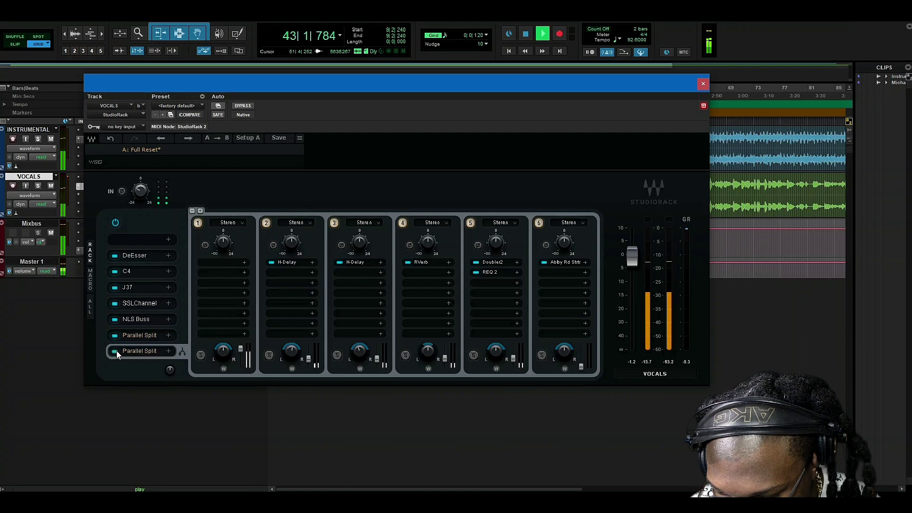
mouse_move(514, 362)
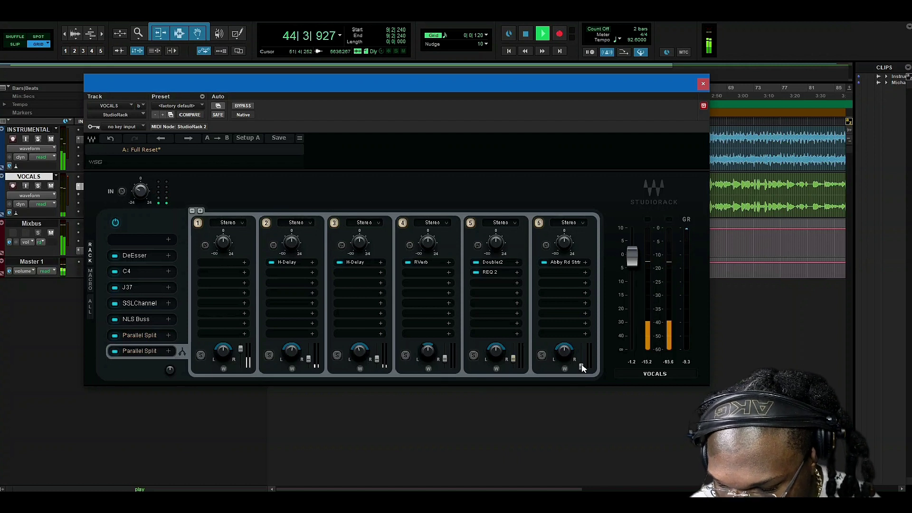
mouse_move(581, 367)
mouse_down()
mouse_move(581, 349)
mouse_move(581, 360)
mouse_up()
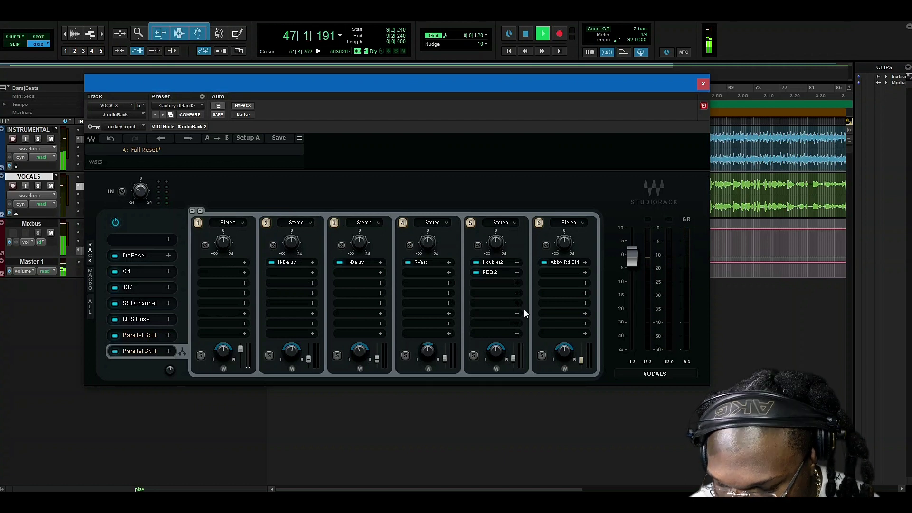
key(space)
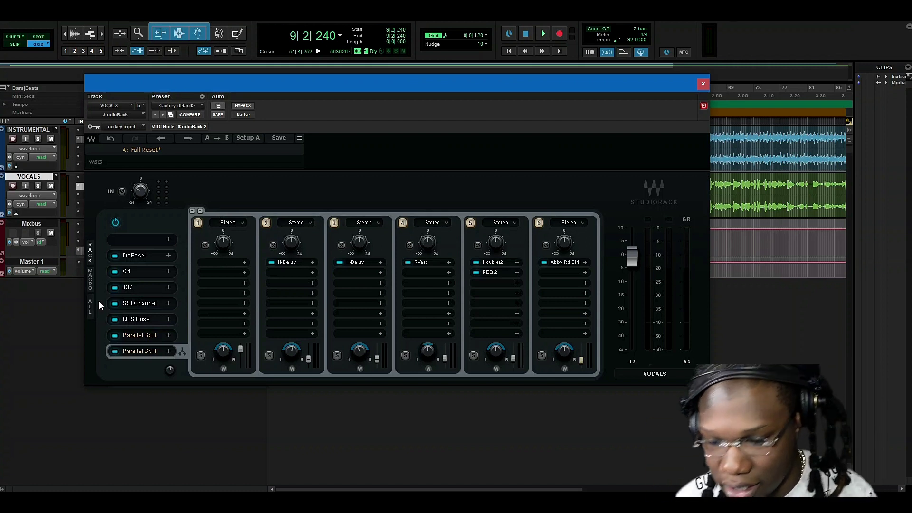
Step: Resume playback and fine-tune the parallel effect levels, setting the Doubler2 chain to about -25.4 and the first H-Delay chain to about -23.2
key(space)
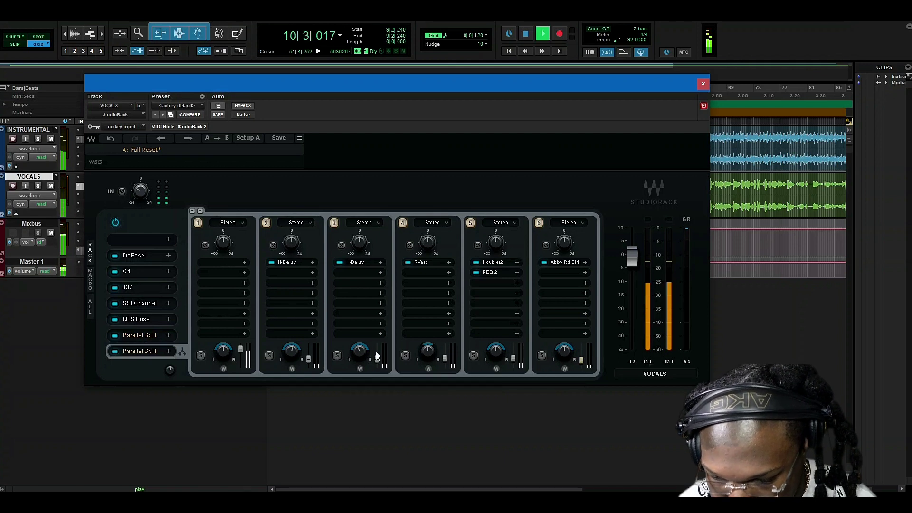
mouse_move(444, 358)
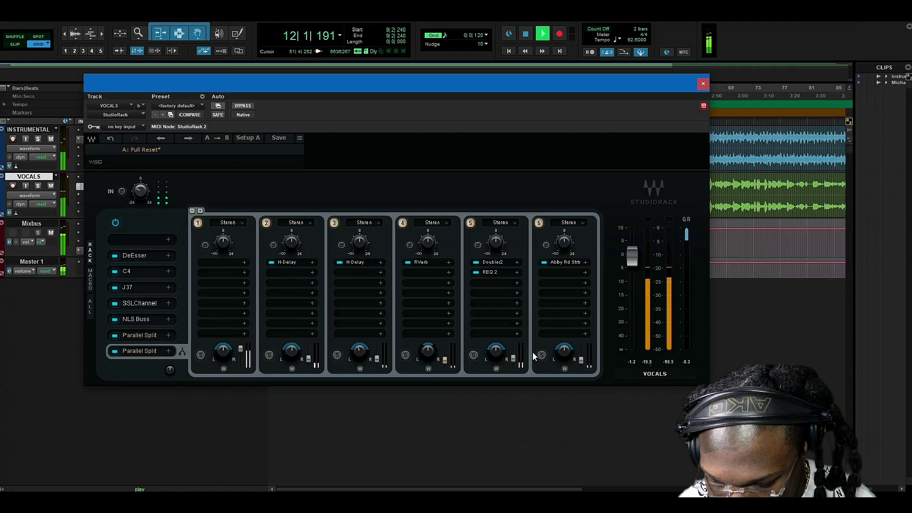
drag(519, 363, 519, 364)
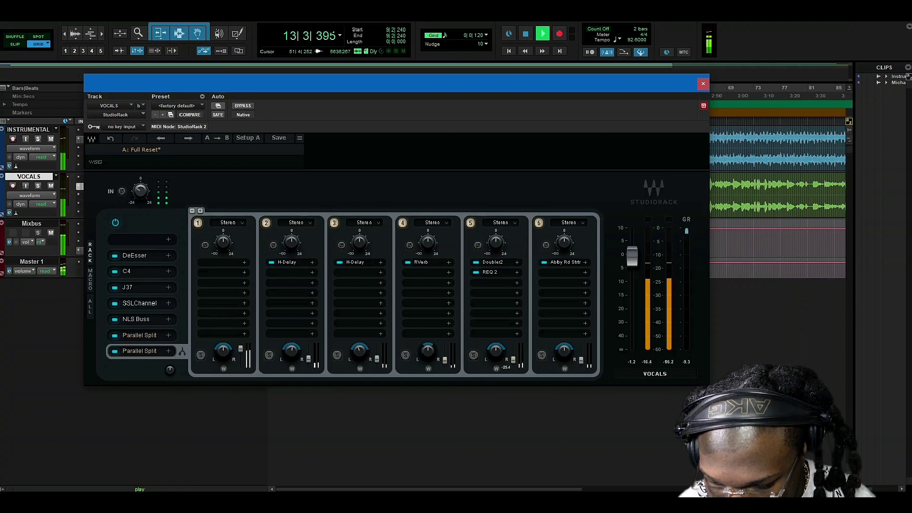
drag(377, 359, 377, 360)
drag(309, 359, 309, 360)
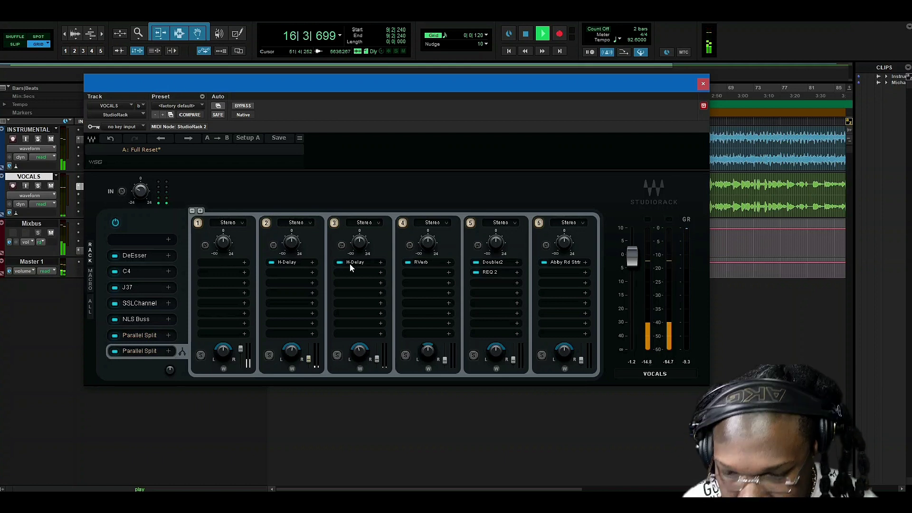
drag(377, 360, 368, 370)
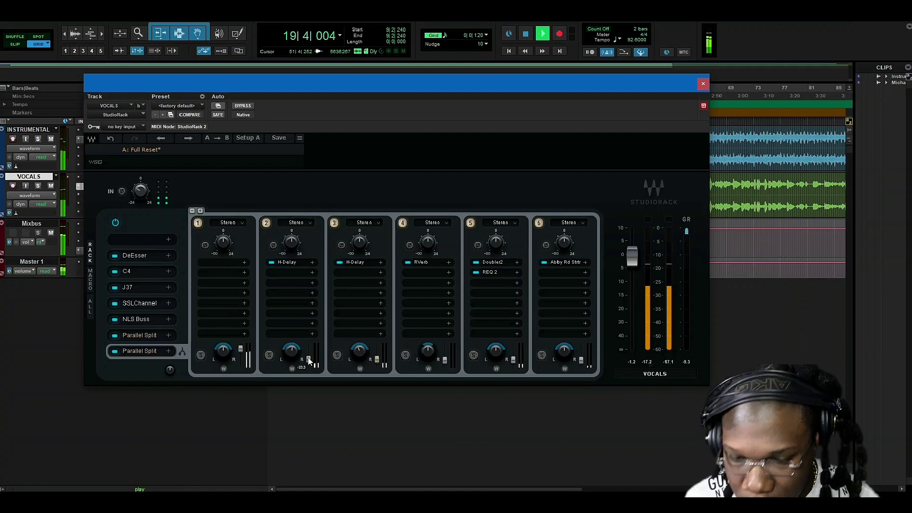
Step: Review the settings of the H-Delay in chain 2 and the H-Delay in chain 3, closing each plugin window
click(293, 263)
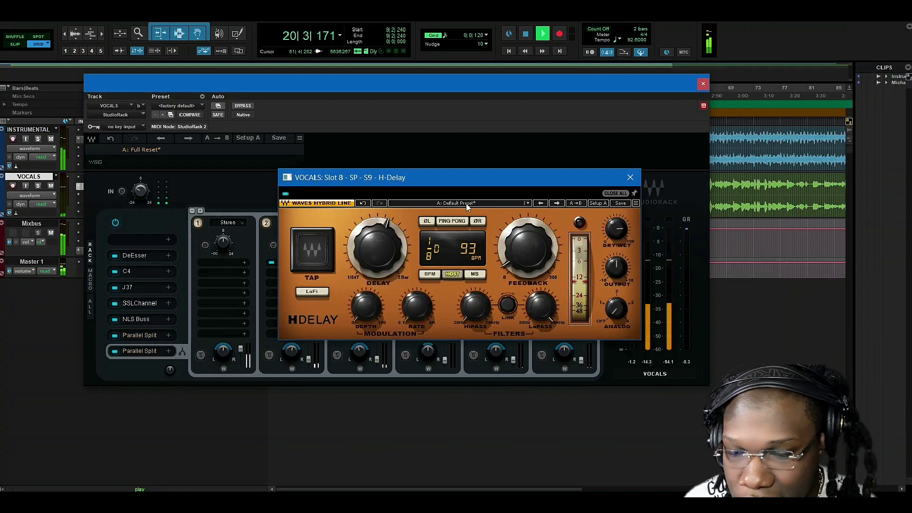
drag(458, 181, 584, 53)
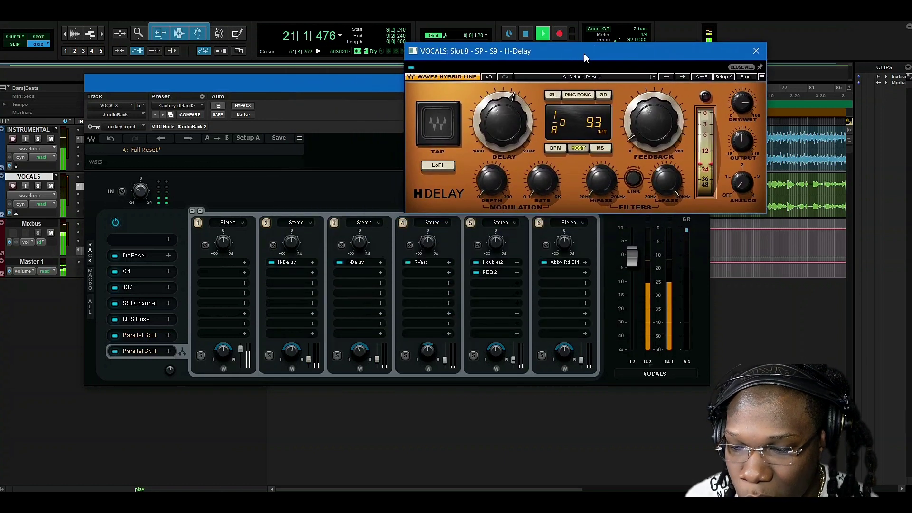
click(759, 52)
click(357, 262)
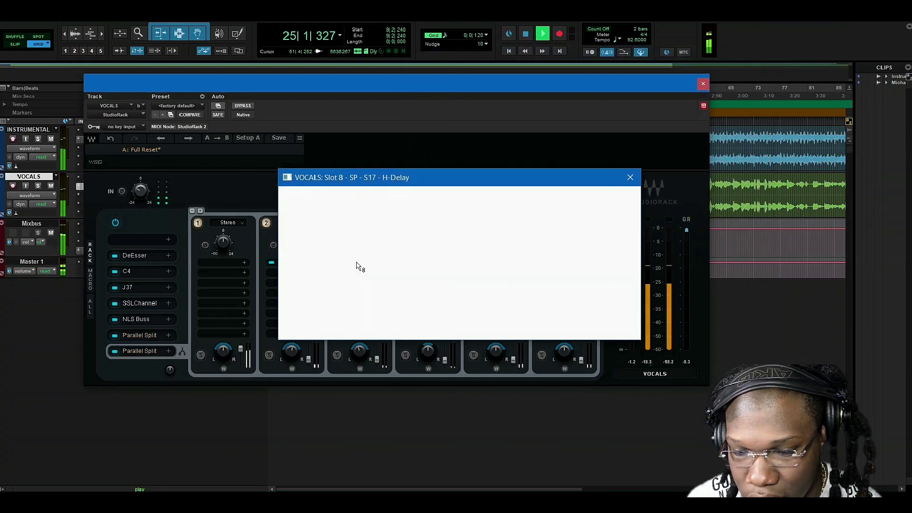
drag(423, 179, 547, 51)
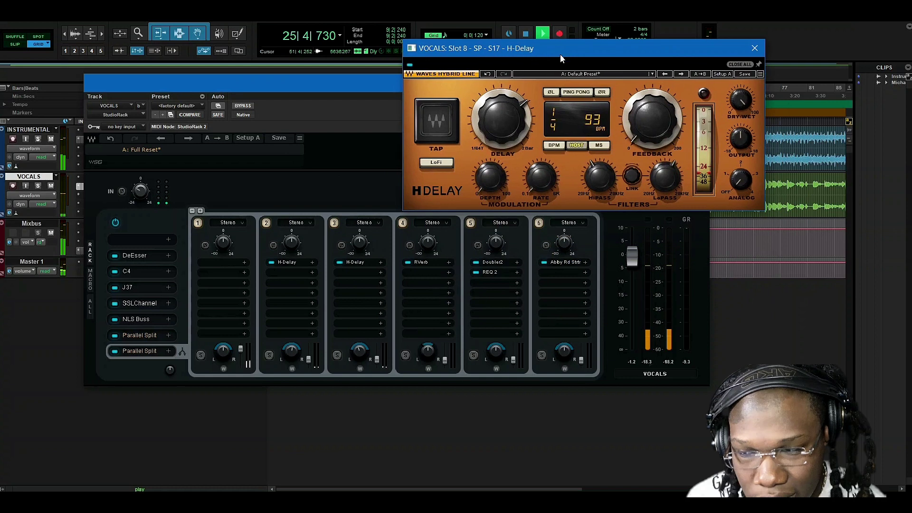
click(756, 49)
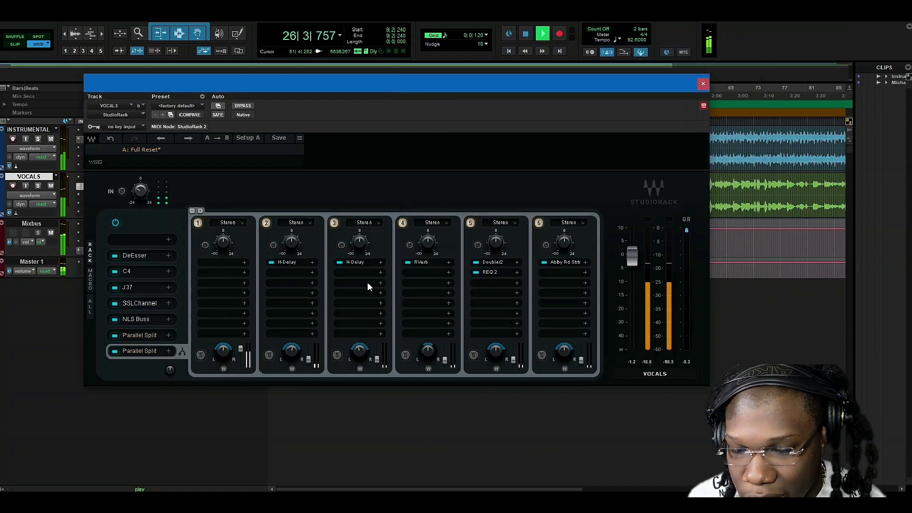
Step: Review the RVerb and Doubler2 settings, close their windows and stop playback
click(418, 262)
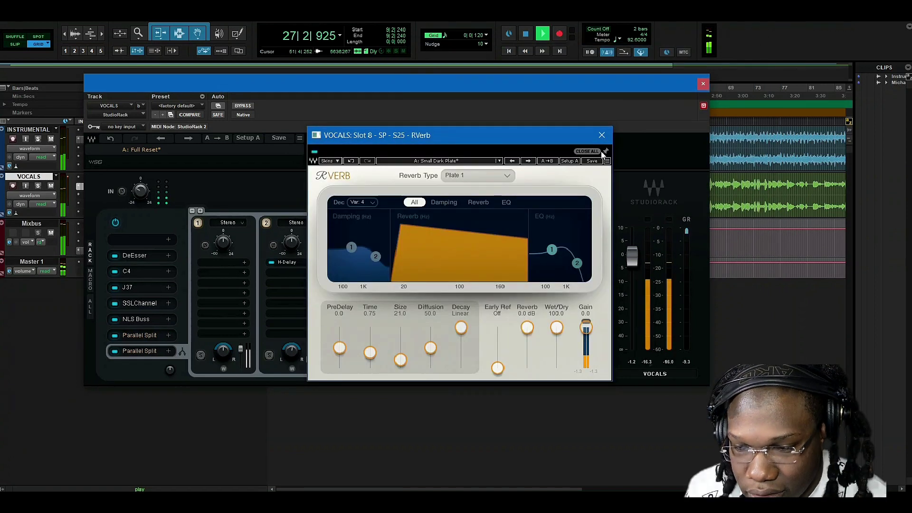
click(602, 135)
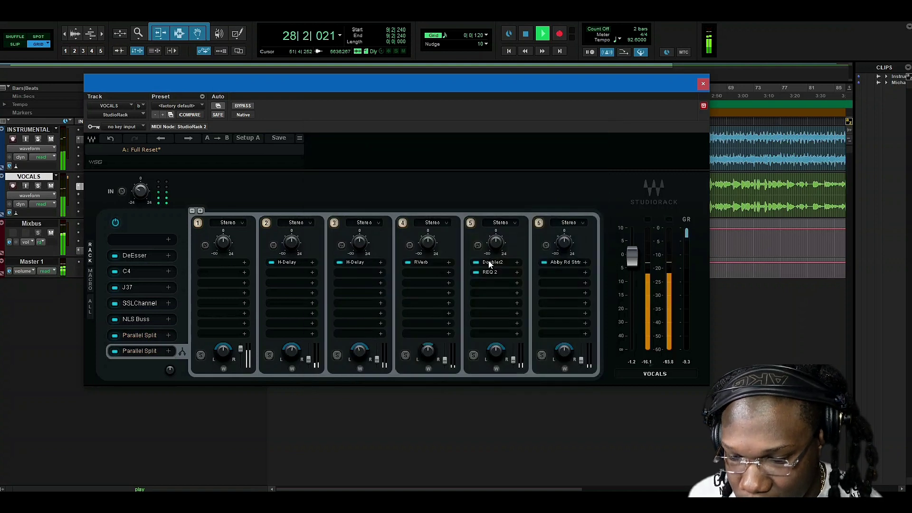
click(490, 262)
click(588, 176)
key(space)
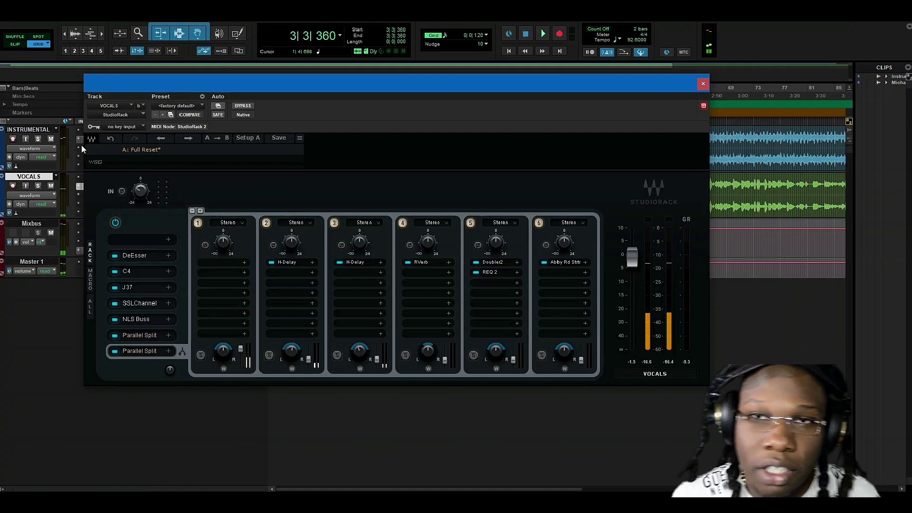